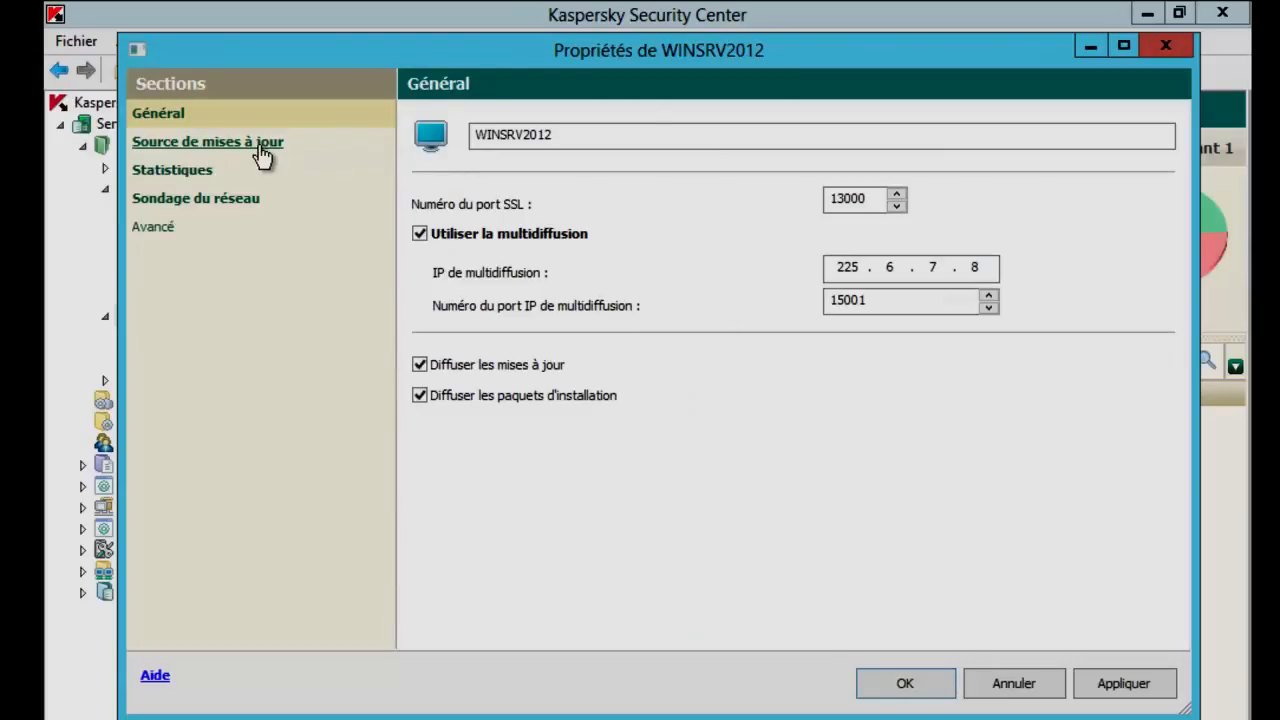
Set WINSRV2012's update source to an update retrieval task and start a new one named "Mise à jour des bases de l'agent de mise à jour"
click(258, 147)
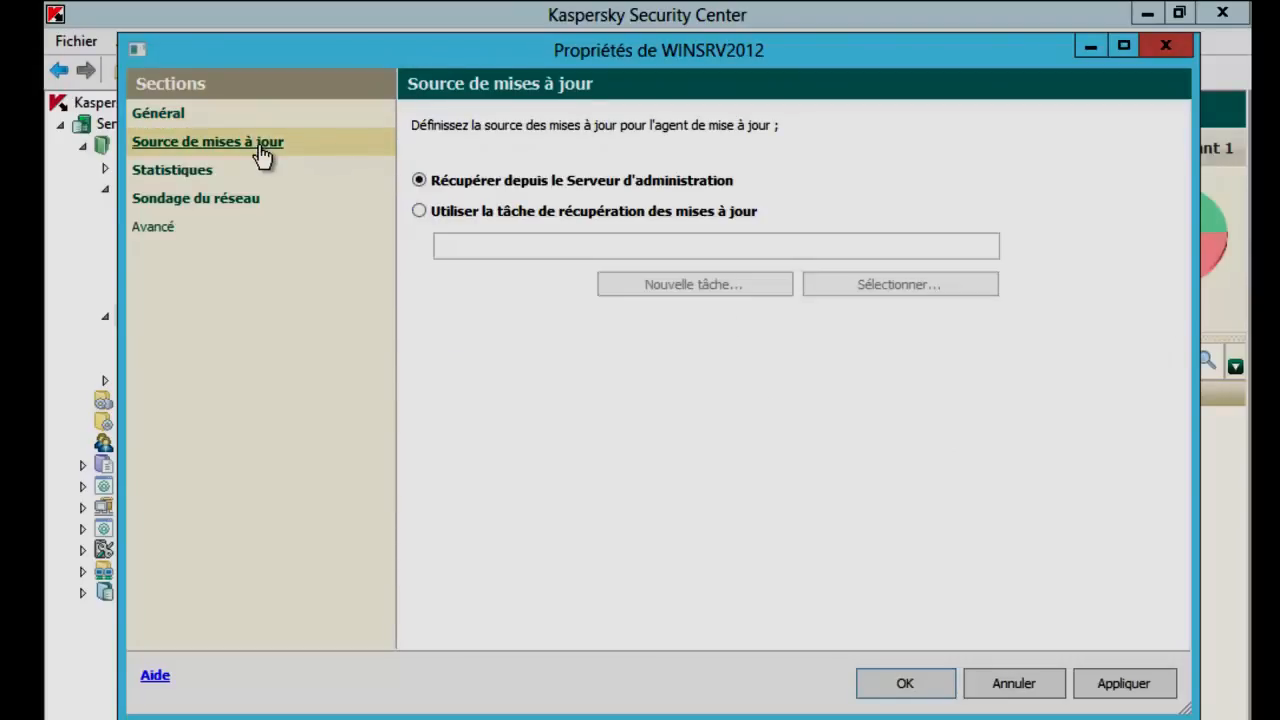
click(419, 212)
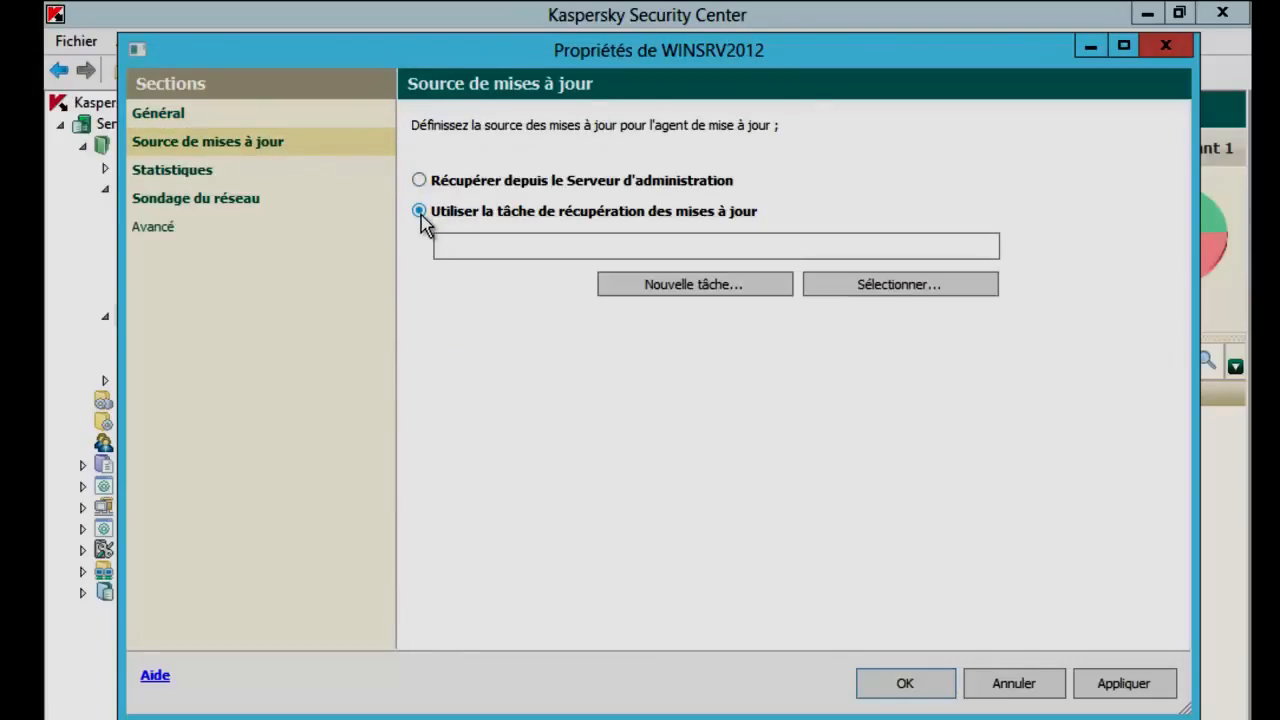
click(728, 290)
text(Mise à jour des bases de l'agent de mise à jour)
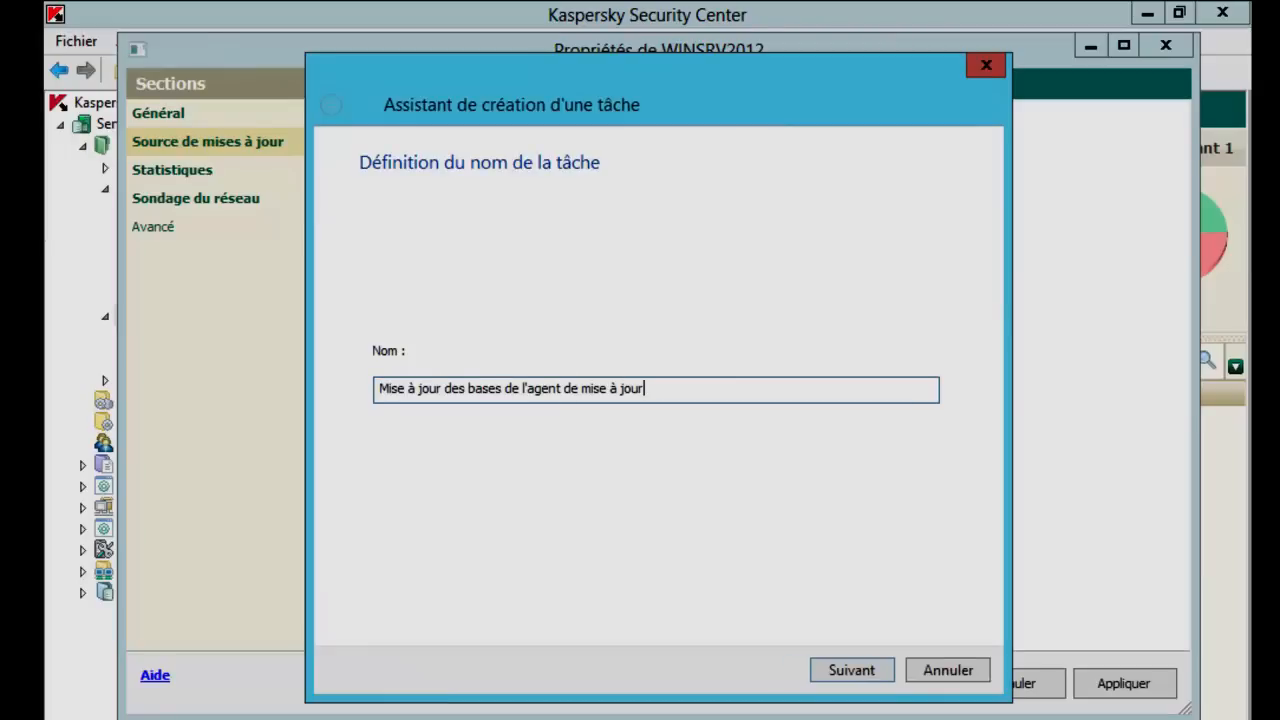
key(Return)
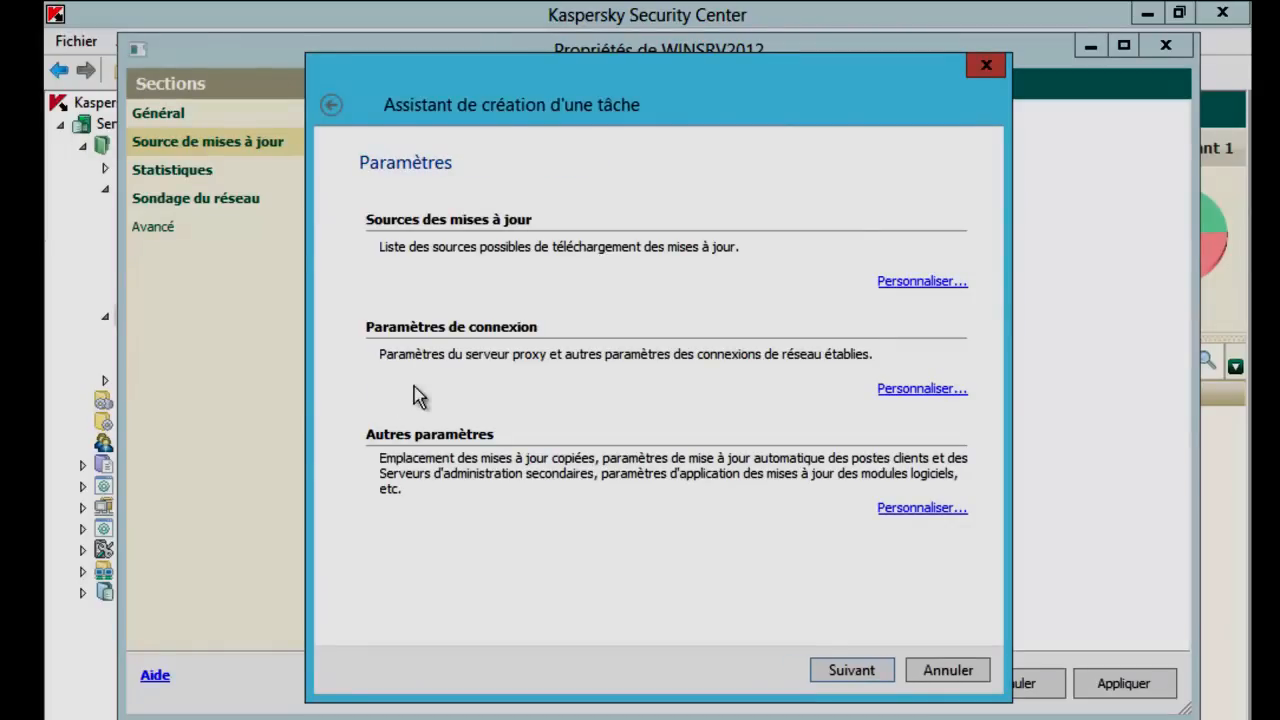
Review the new task's update sources, connection settings and other parameters, leaving their defaults, and proceed to the account selection
click(889, 283)
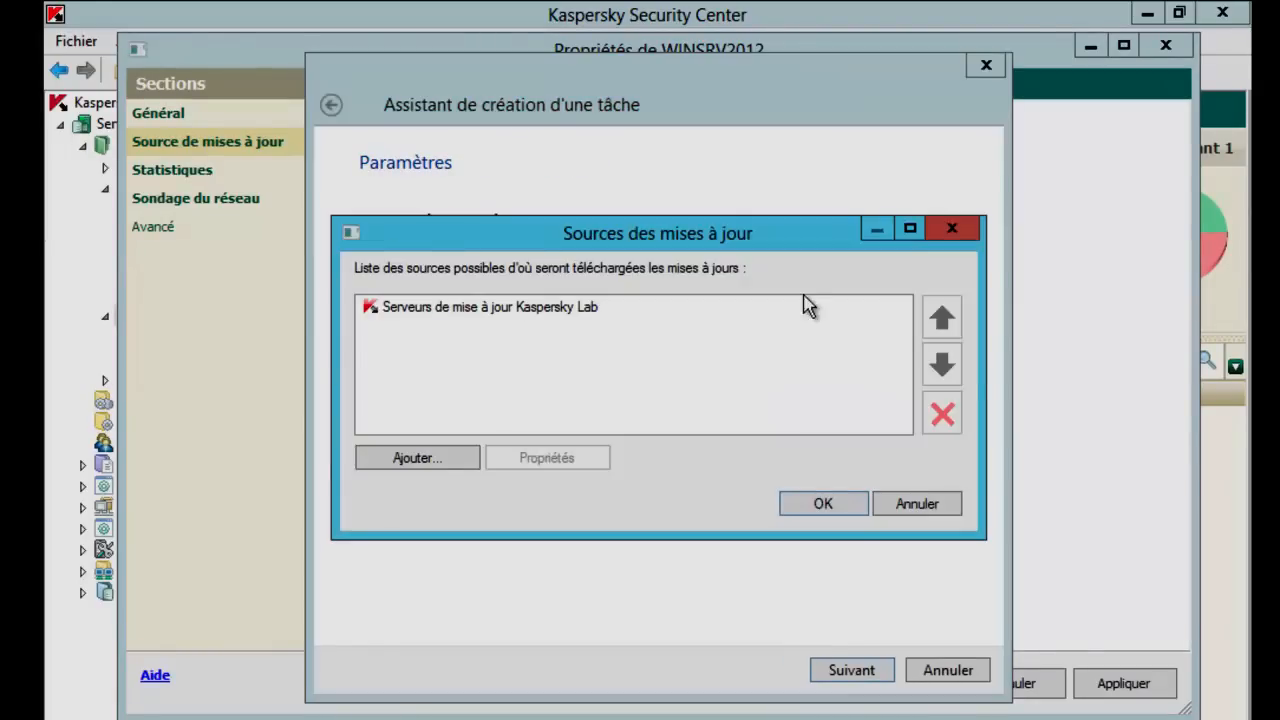
click(620, 310)
click(886, 512)
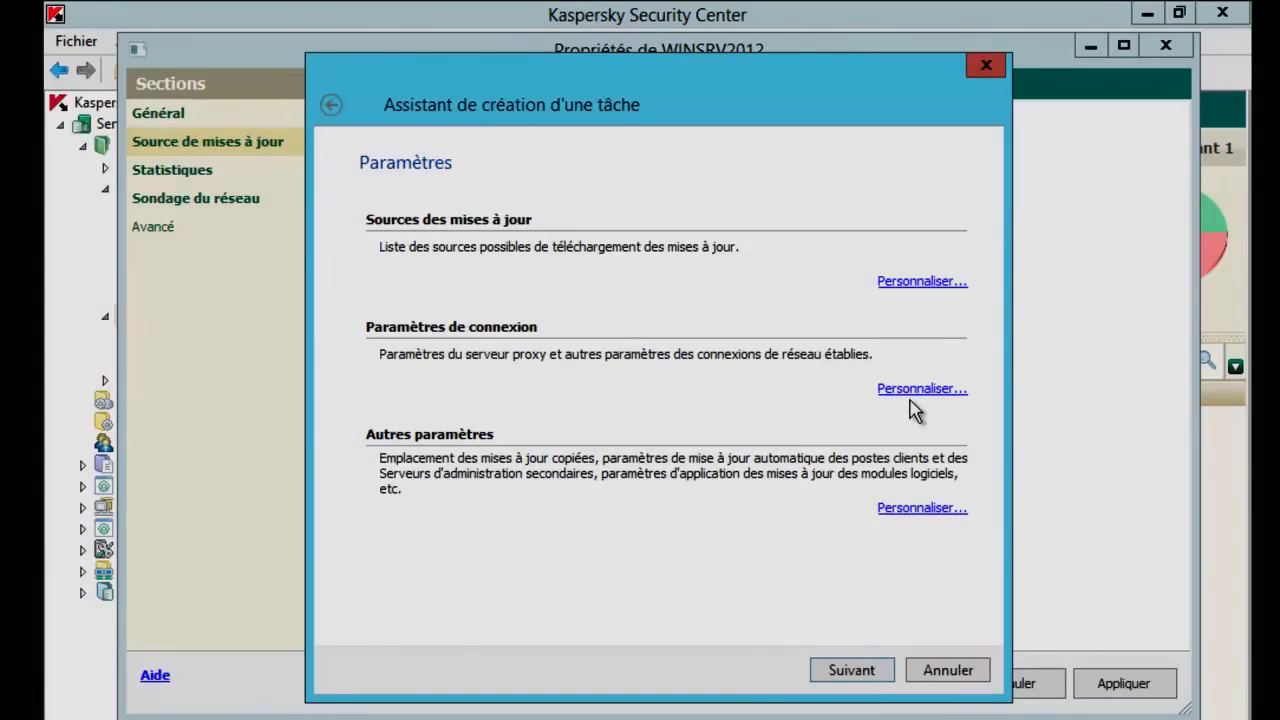
click(912, 390)
key(Escape)
click(918, 506)
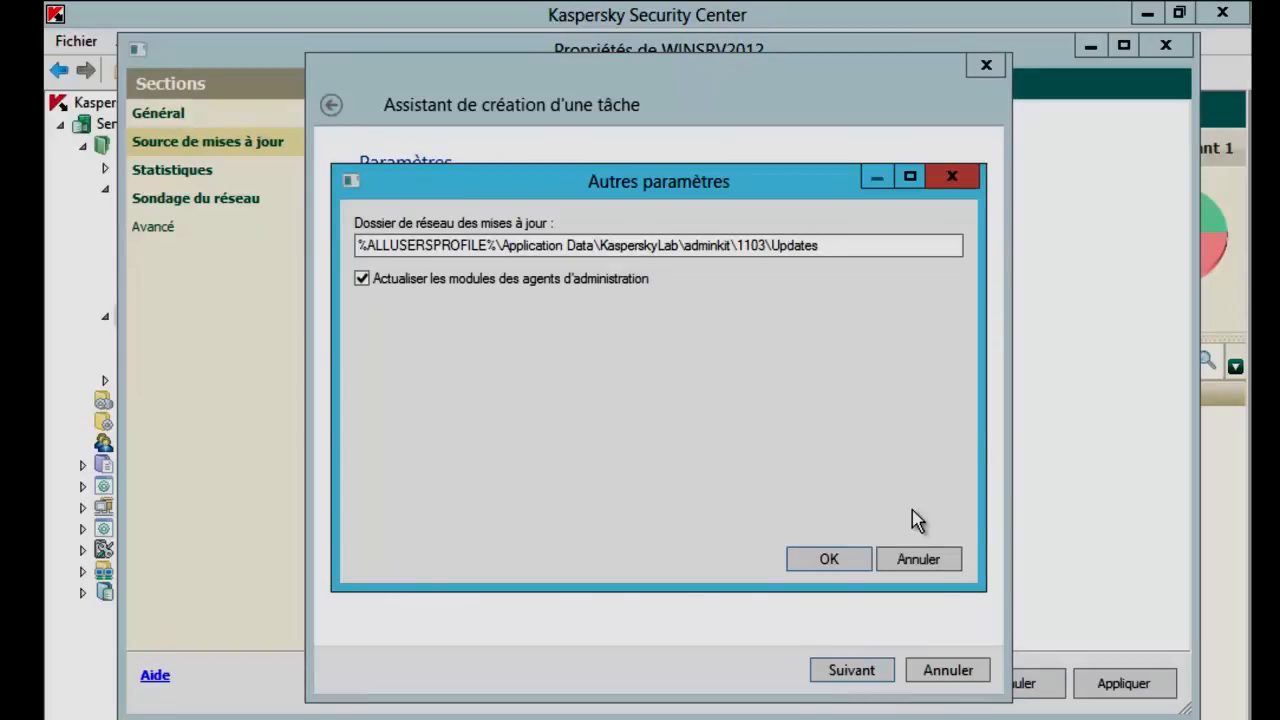
key(Escape)
click(842, 676)
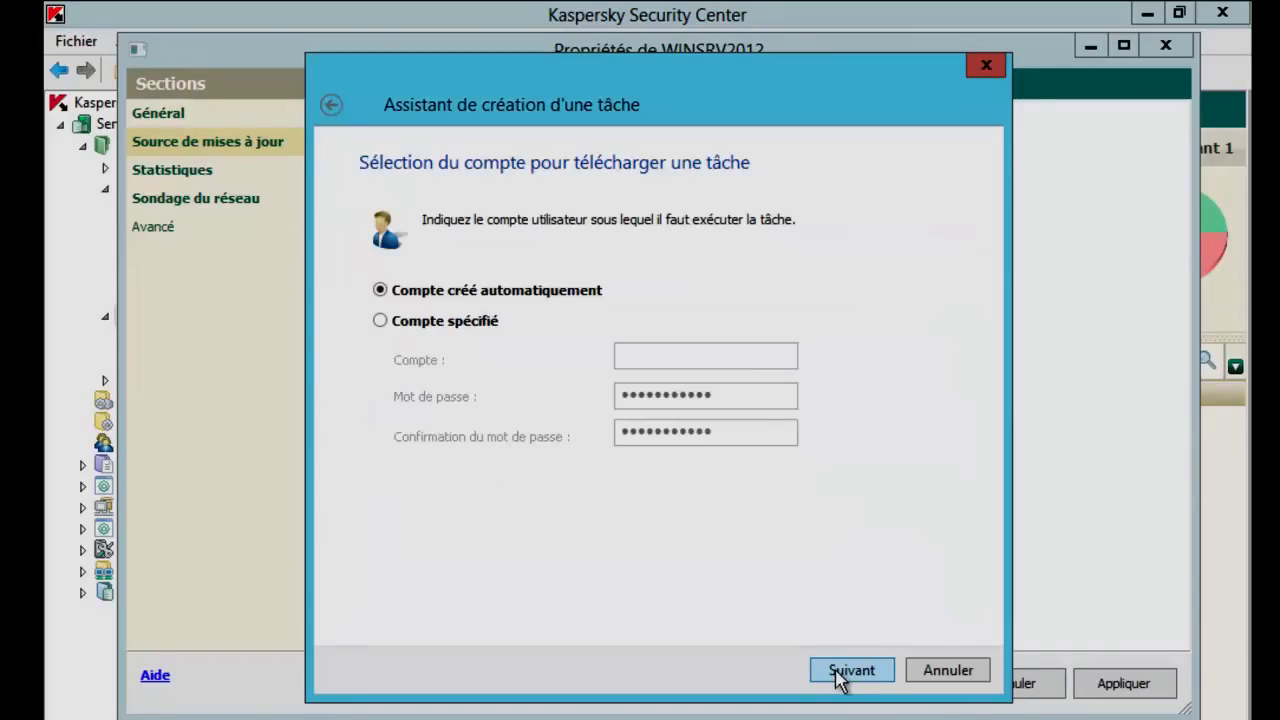
Schedule the task every 1 hour under the automatically created account, and save it as WINSRV2012's update source
click(840, 676)
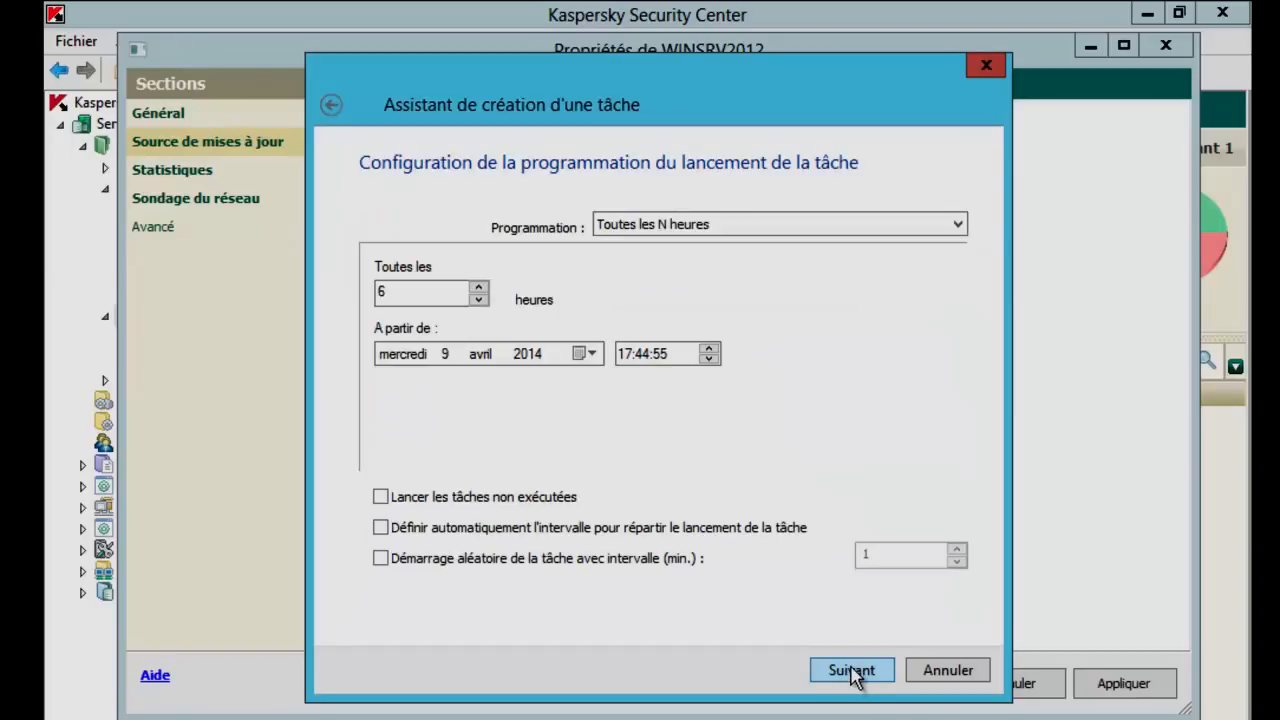
click(952, 232)
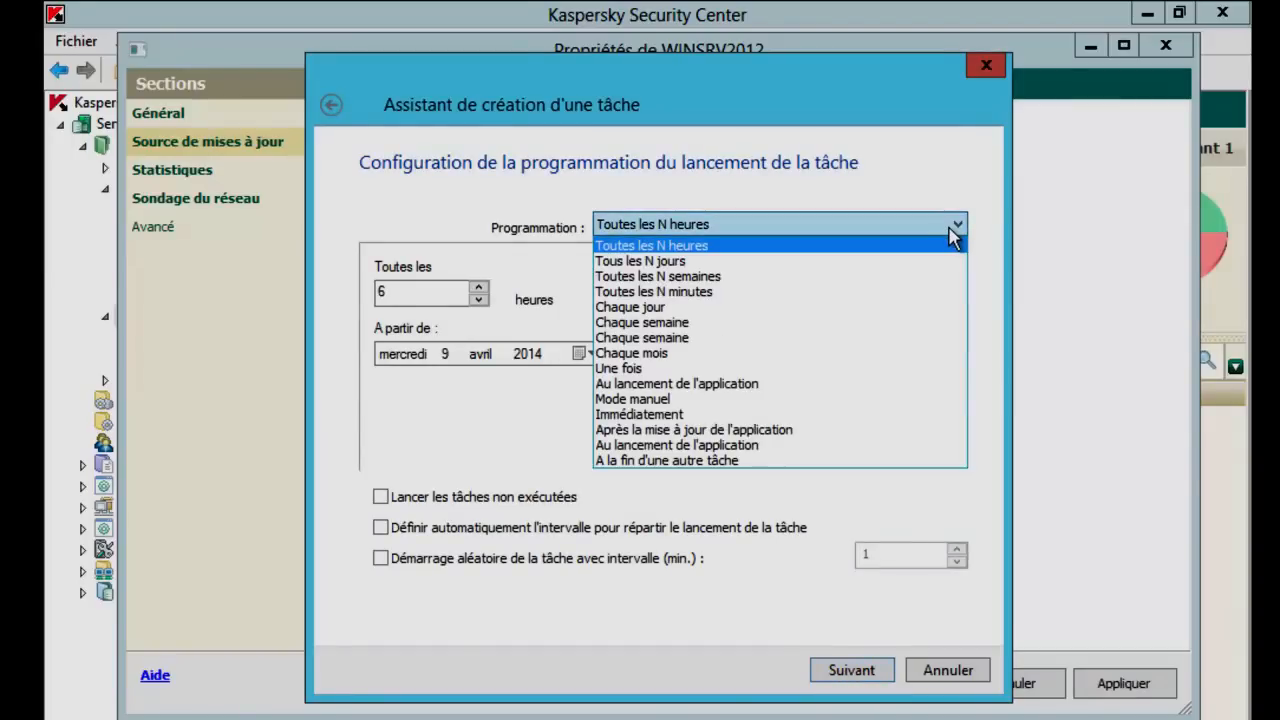
click(930, 240)
click(396, 293)
drag(396, 293, 372, 305)
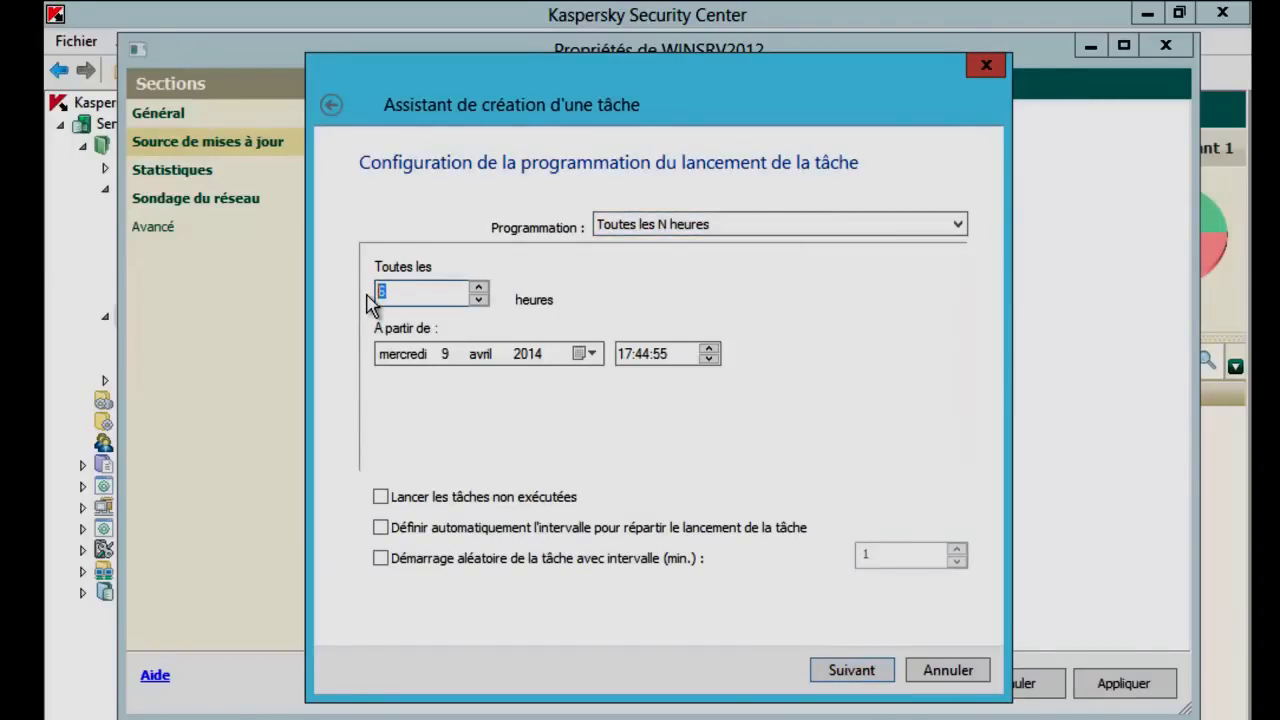
text(1)
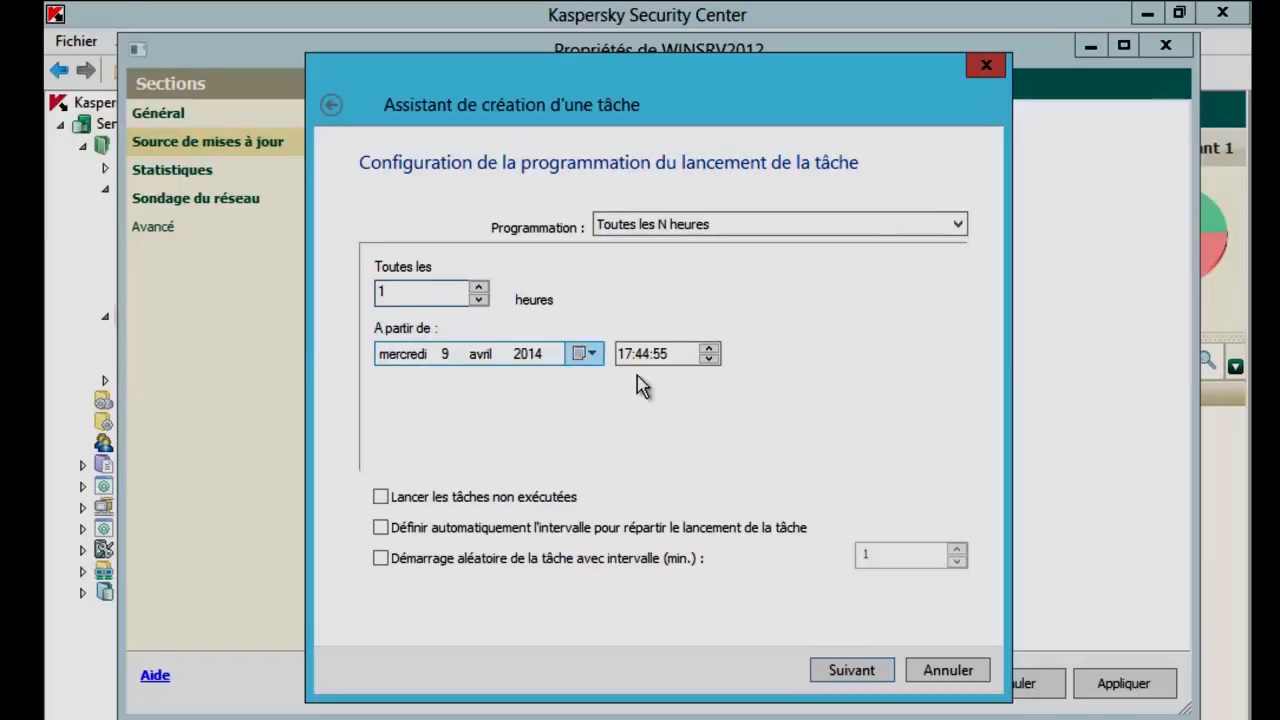
click(838, 680)
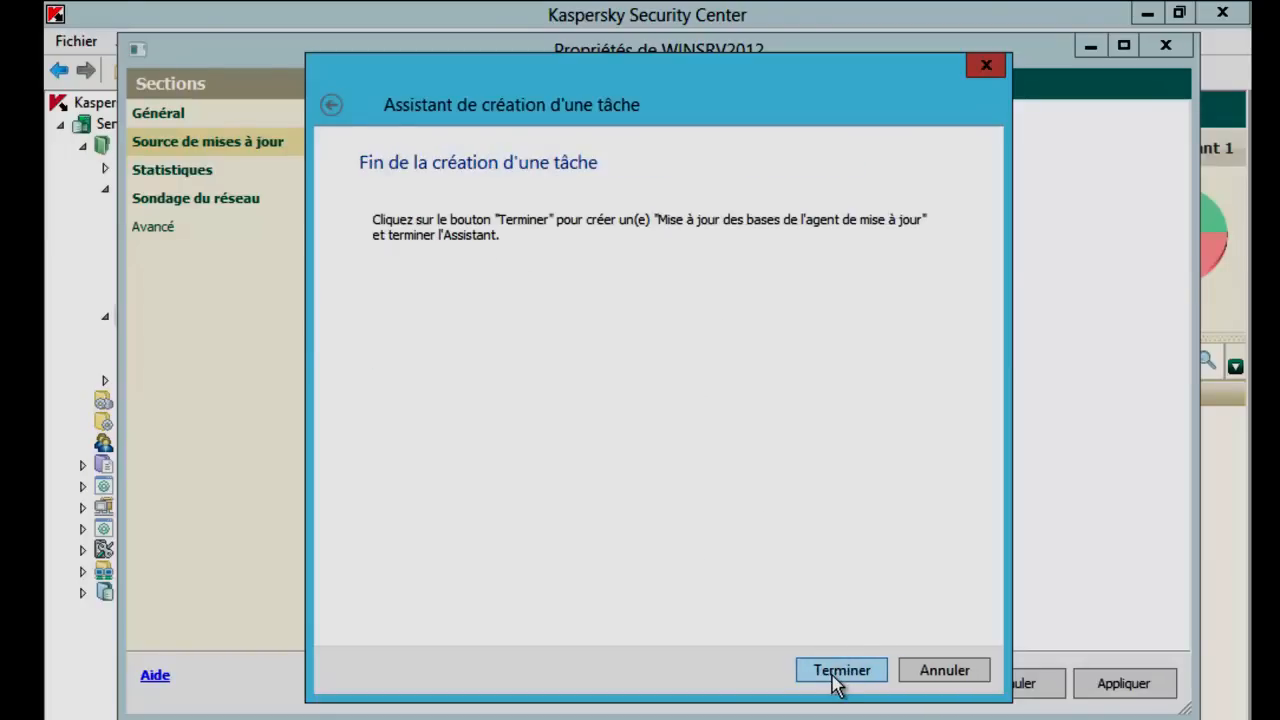
click(840, 672)
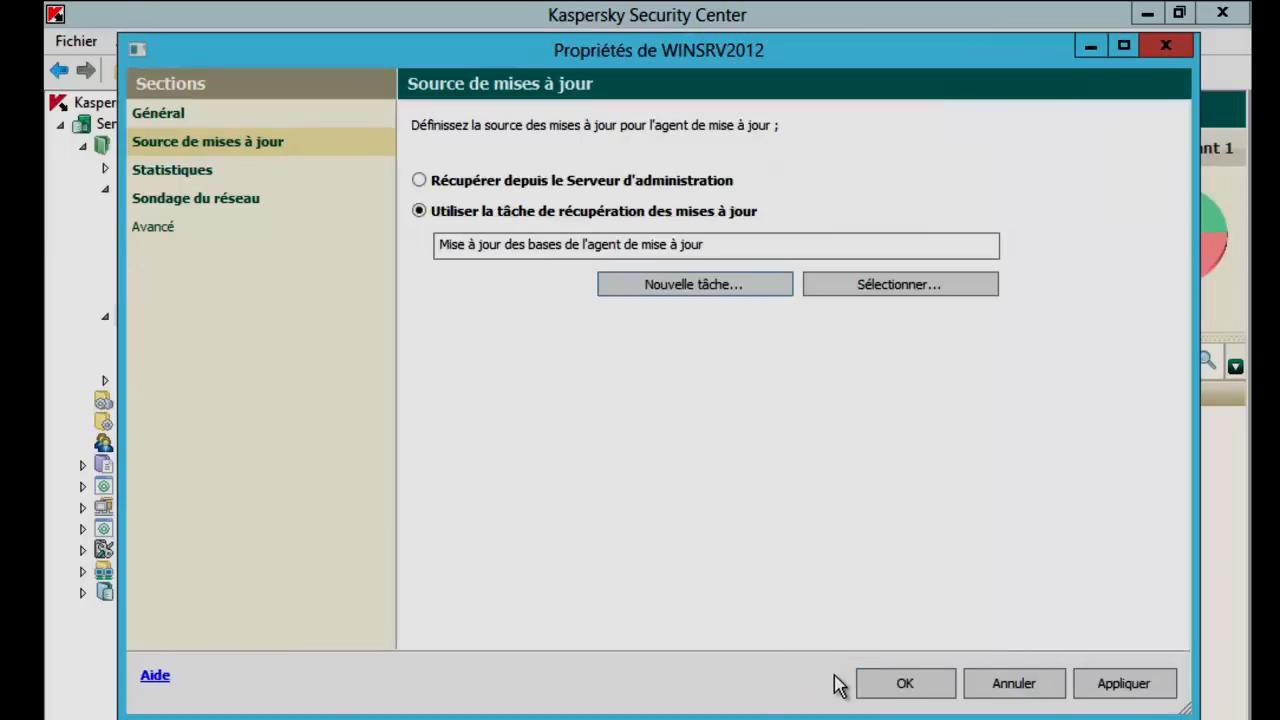
click(906, 684)
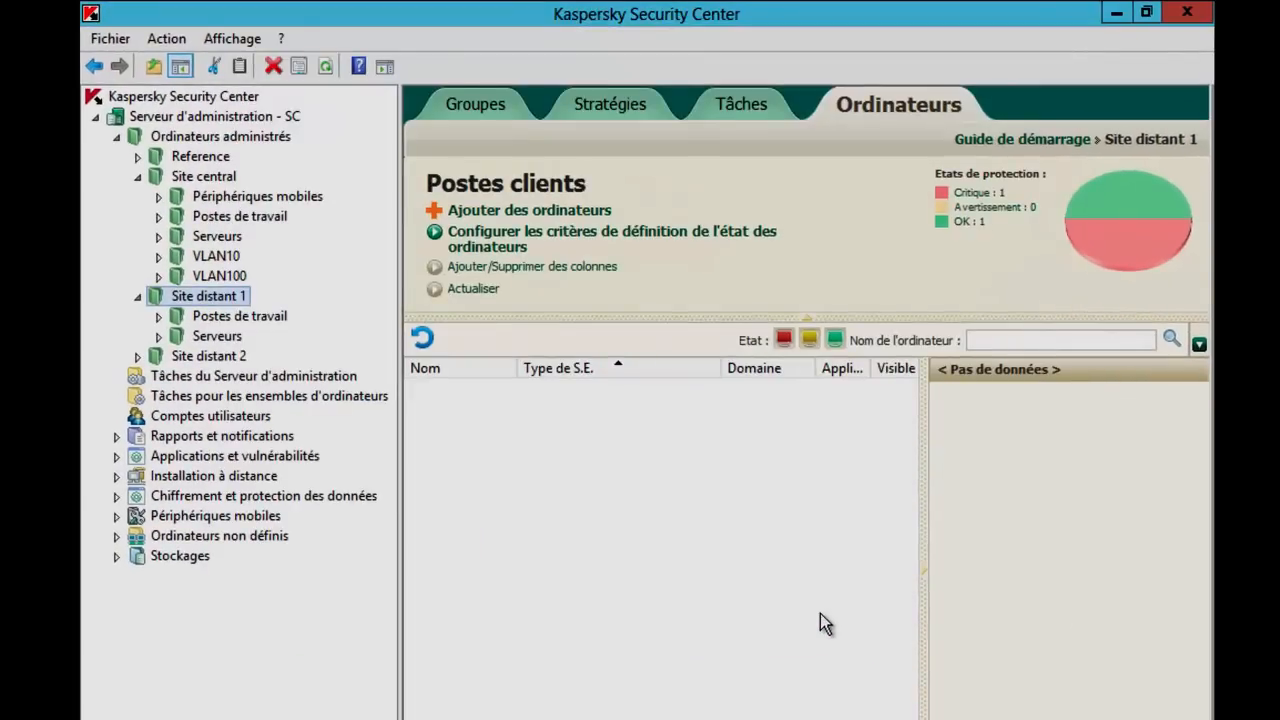
Check the update agent database task in the task list of WINSRV2012, in the Serveurs group of Site distant 1
click(222, 338)
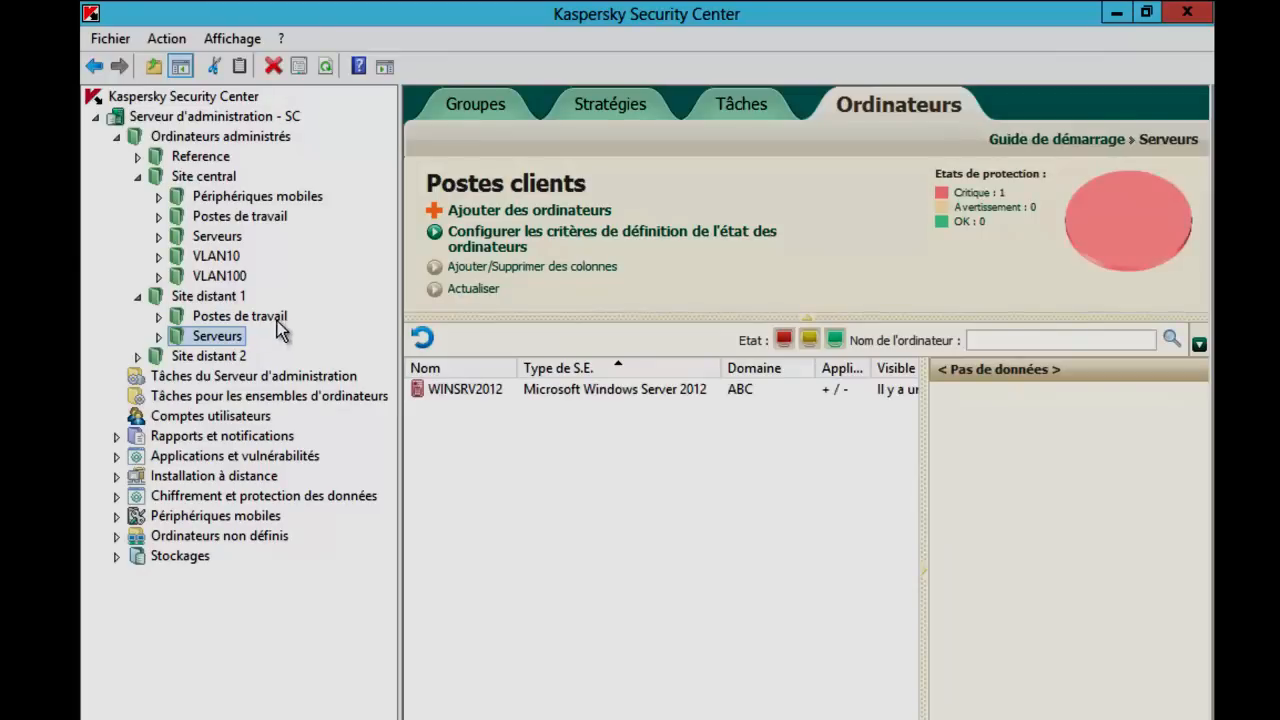
click(430, 392)
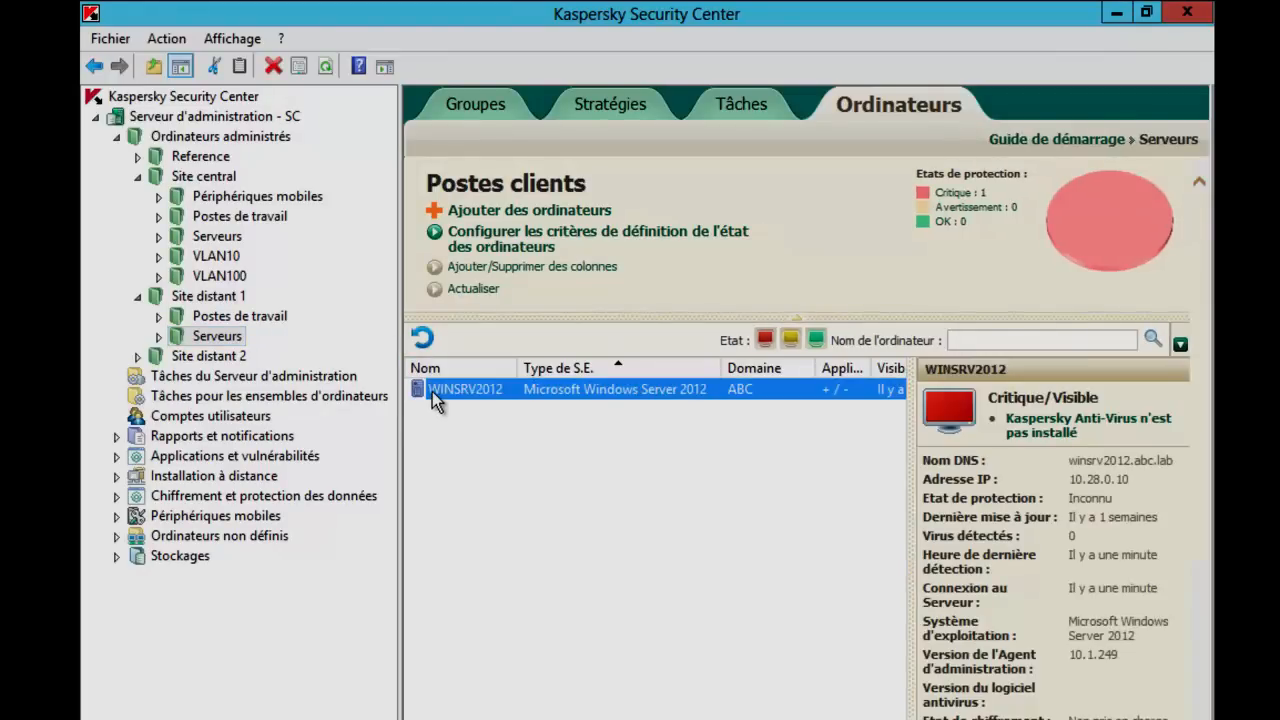
right_click(432, 391)
click(495, 700)
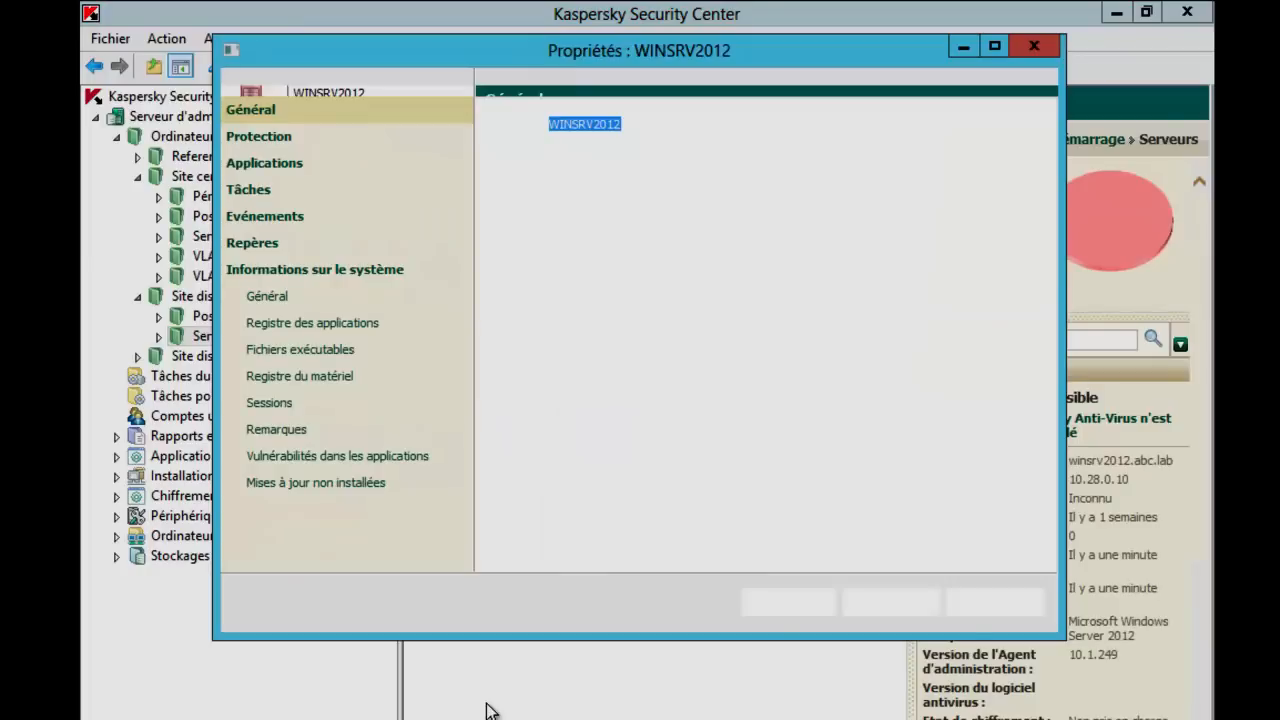
click(248, 189)
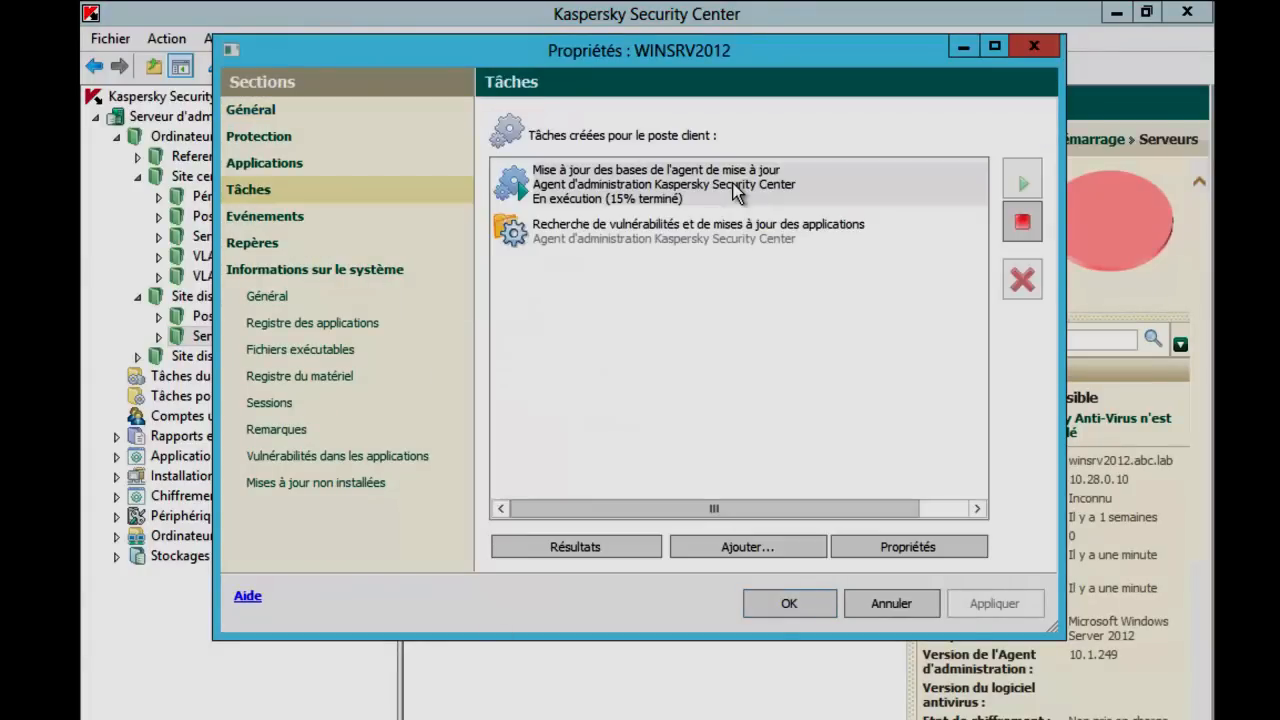
click(684, 196)
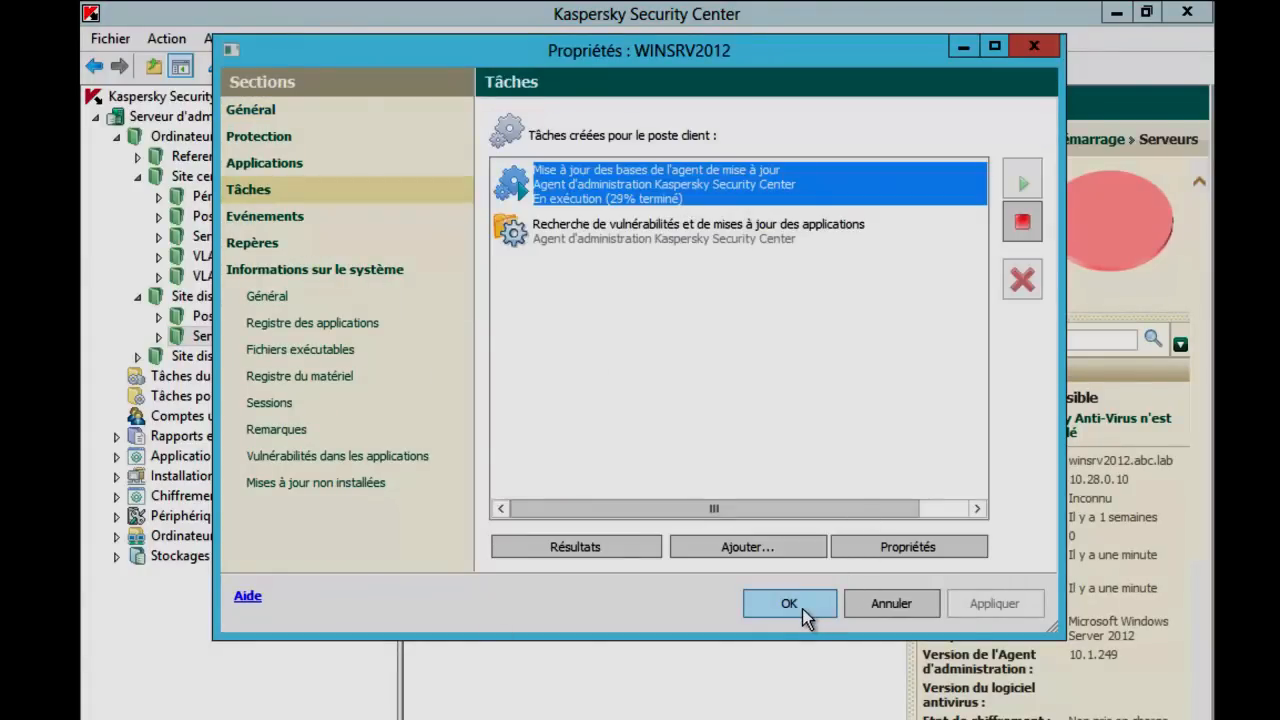
click(804, 606)
Examine the local-mode update sources in the settings of Site distant 1's "Installation des mises à jour" task
click(228, 298)
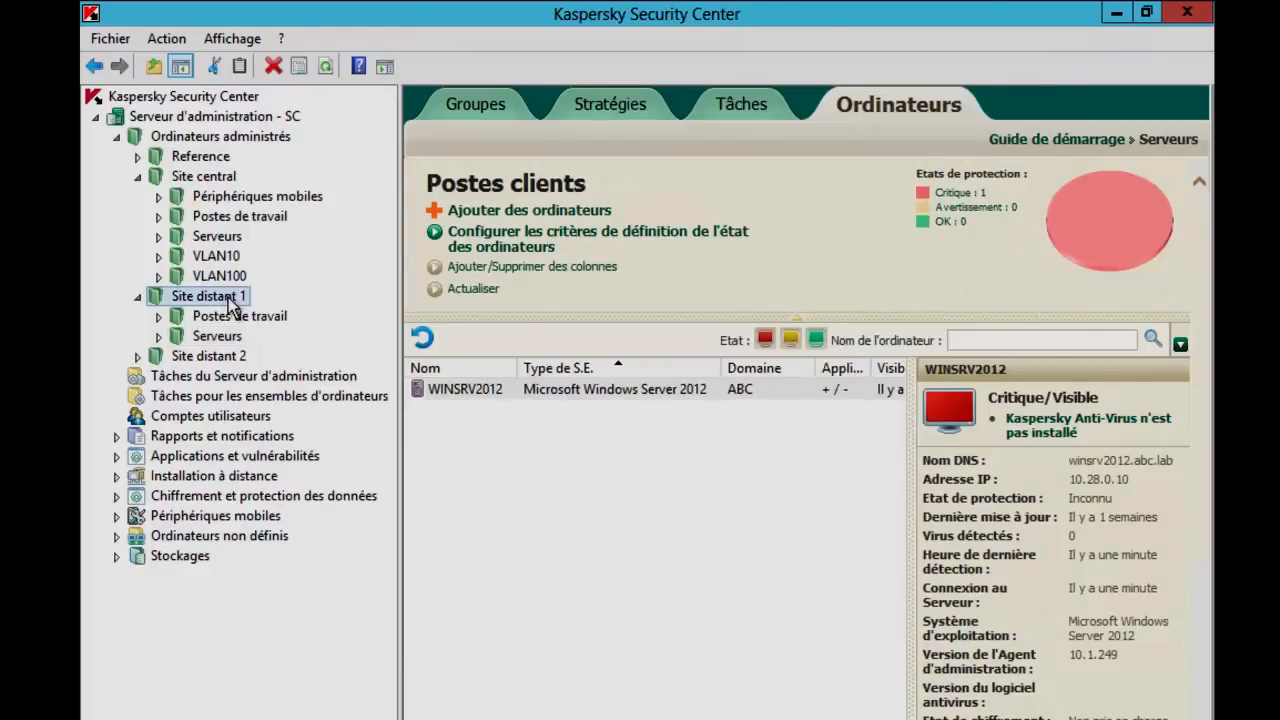
click(742, 110)
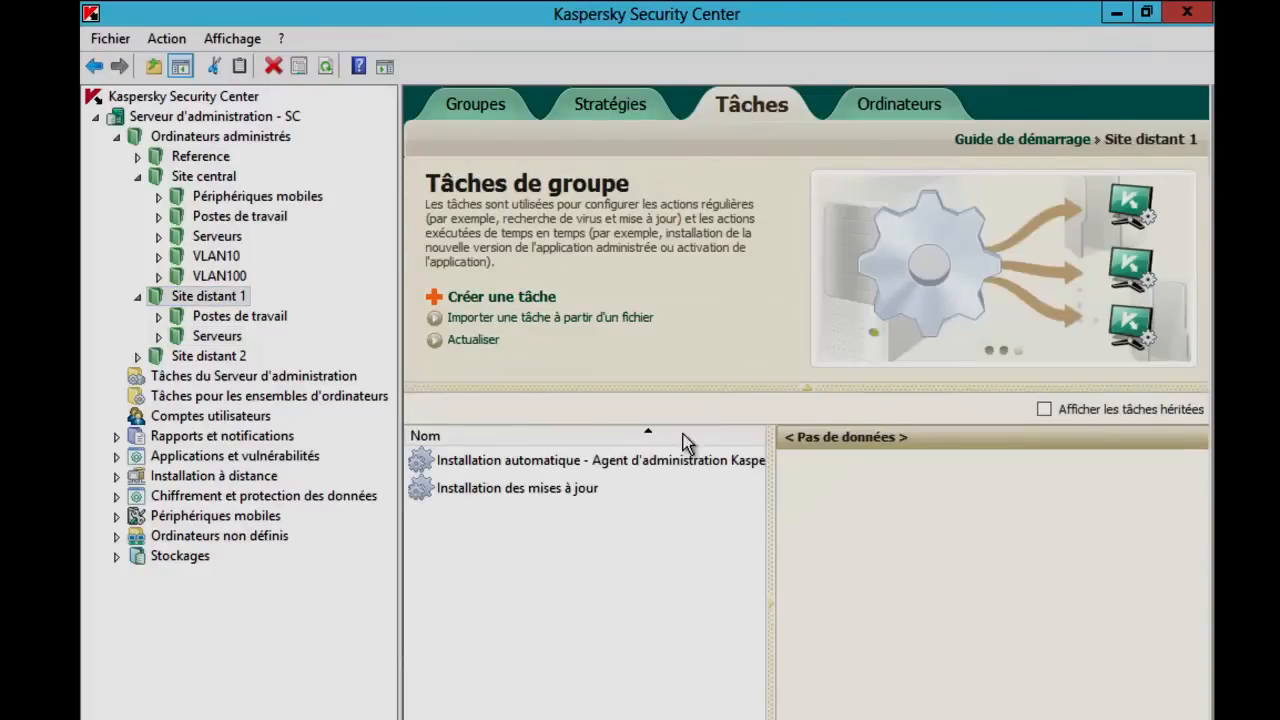
click(563, 496)
right_click(563, 496)
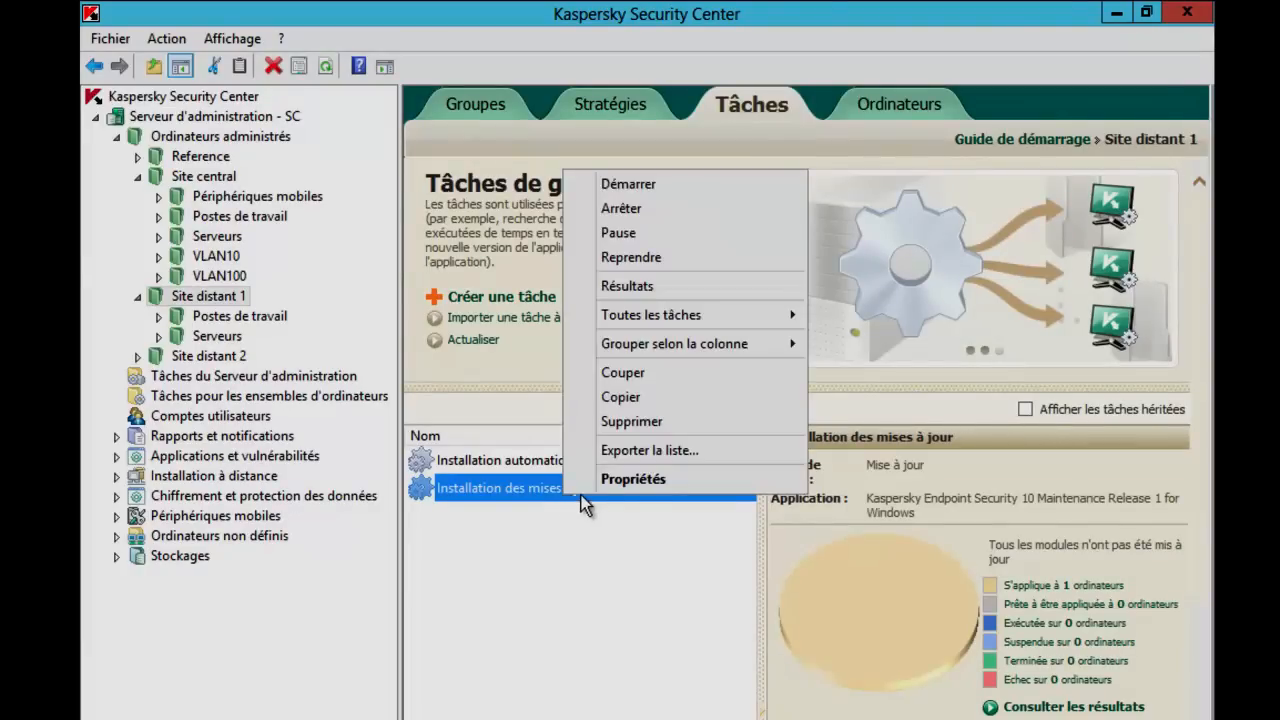
click(633, 479)
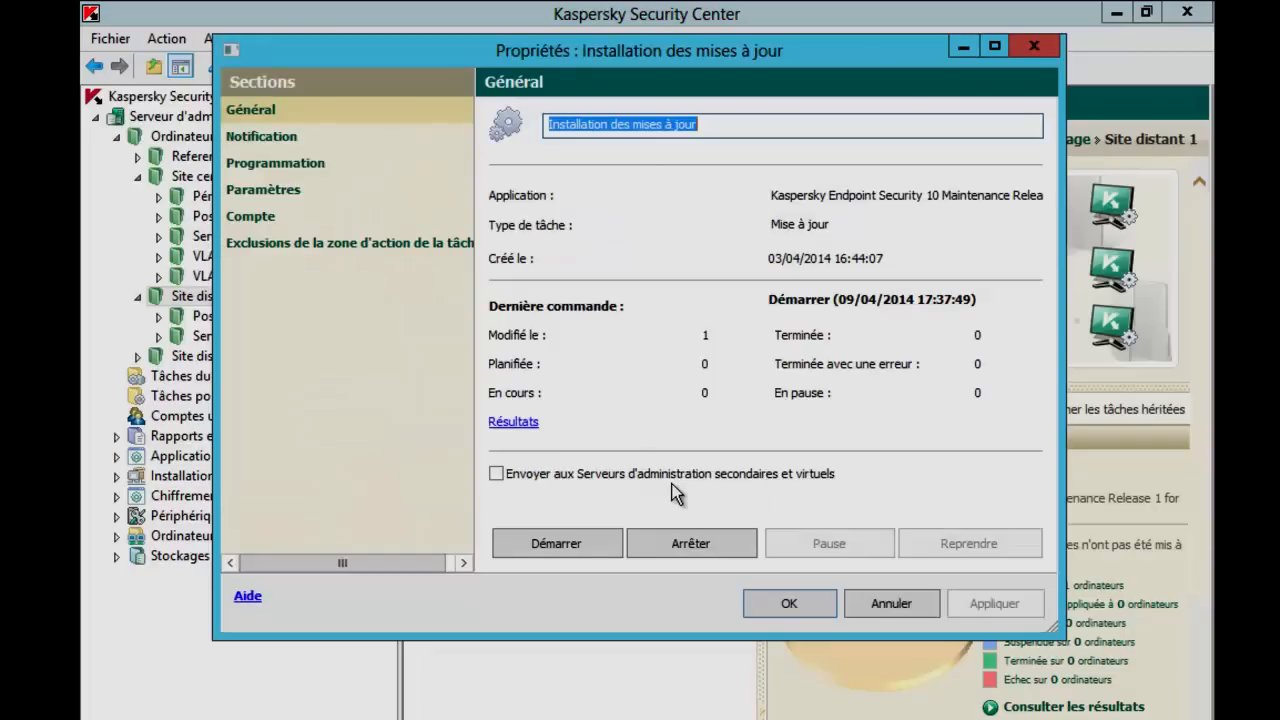
click(263, 189)
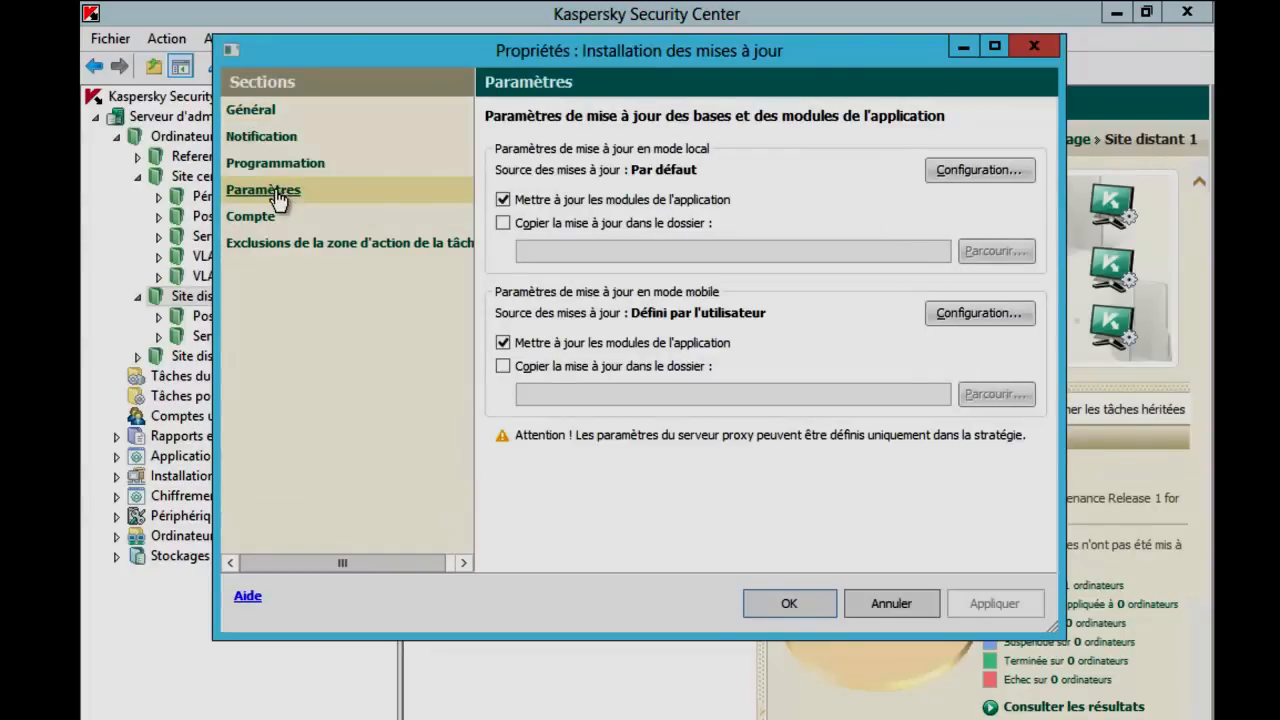
click(968, 170)
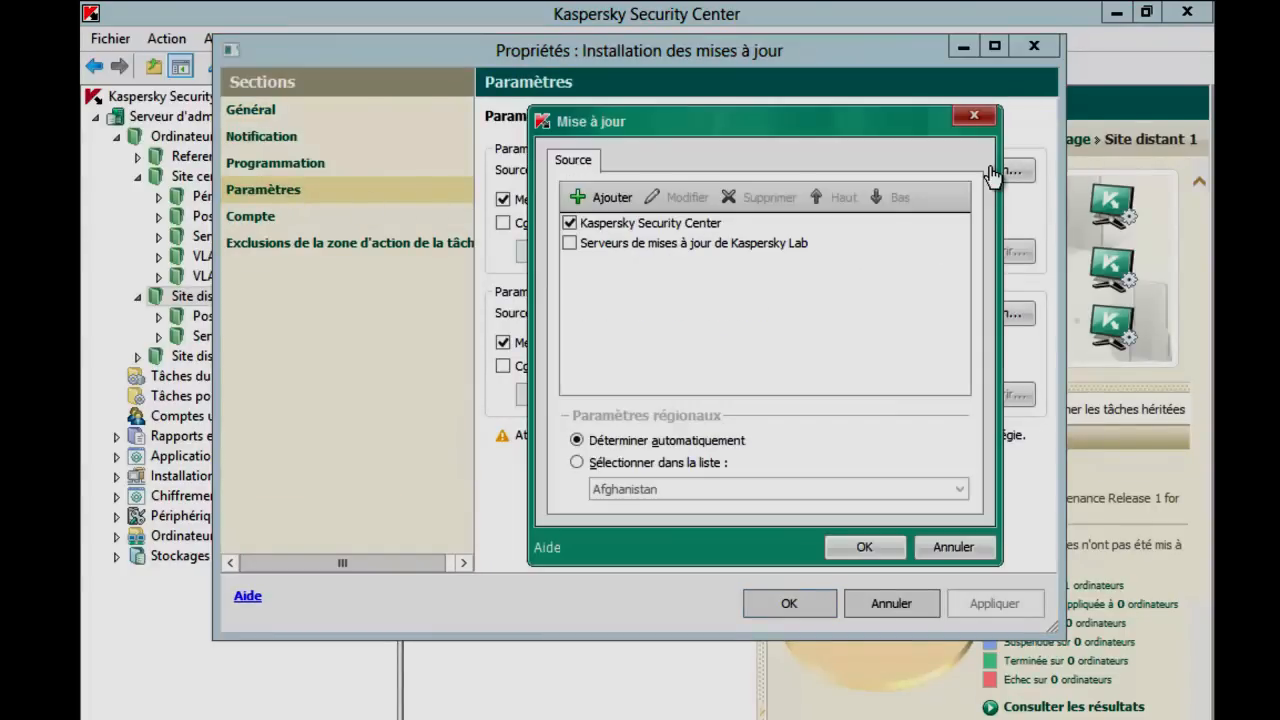
click(756, 225)
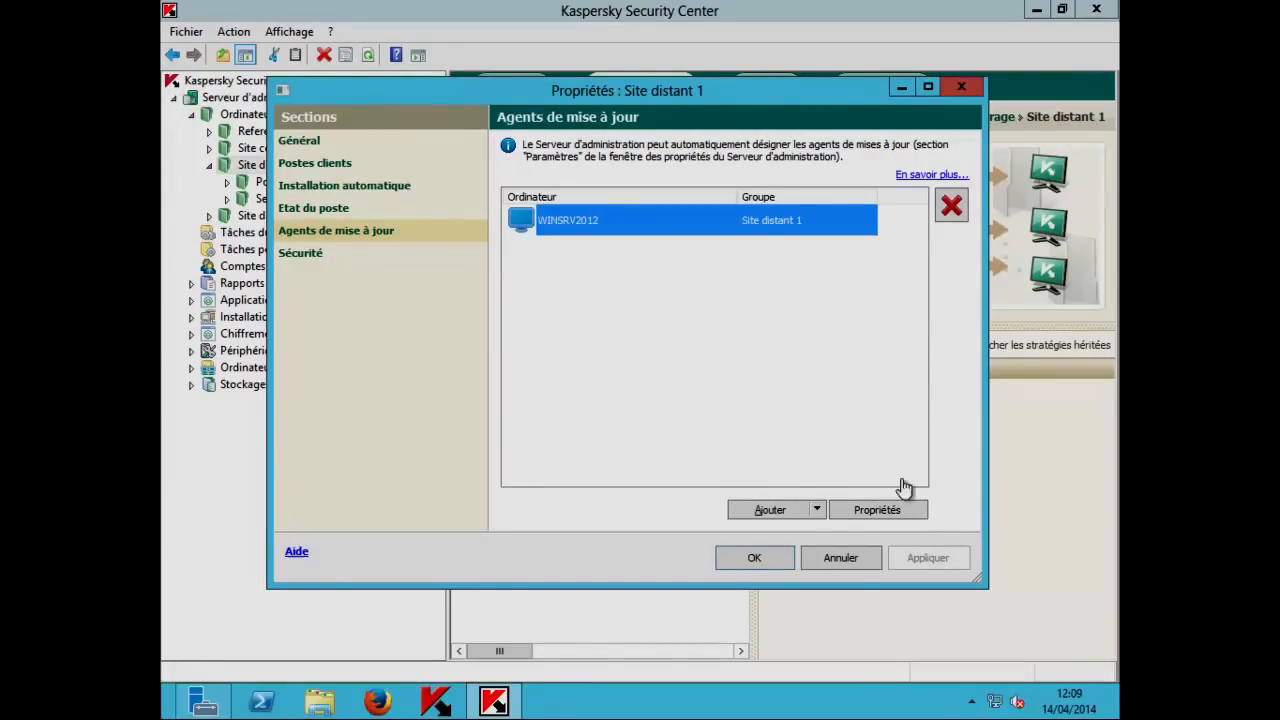
Review the update agent WINSRV2012's network polling settings for the Windows domain, Active Directory and IP ranges
click(886, 509)
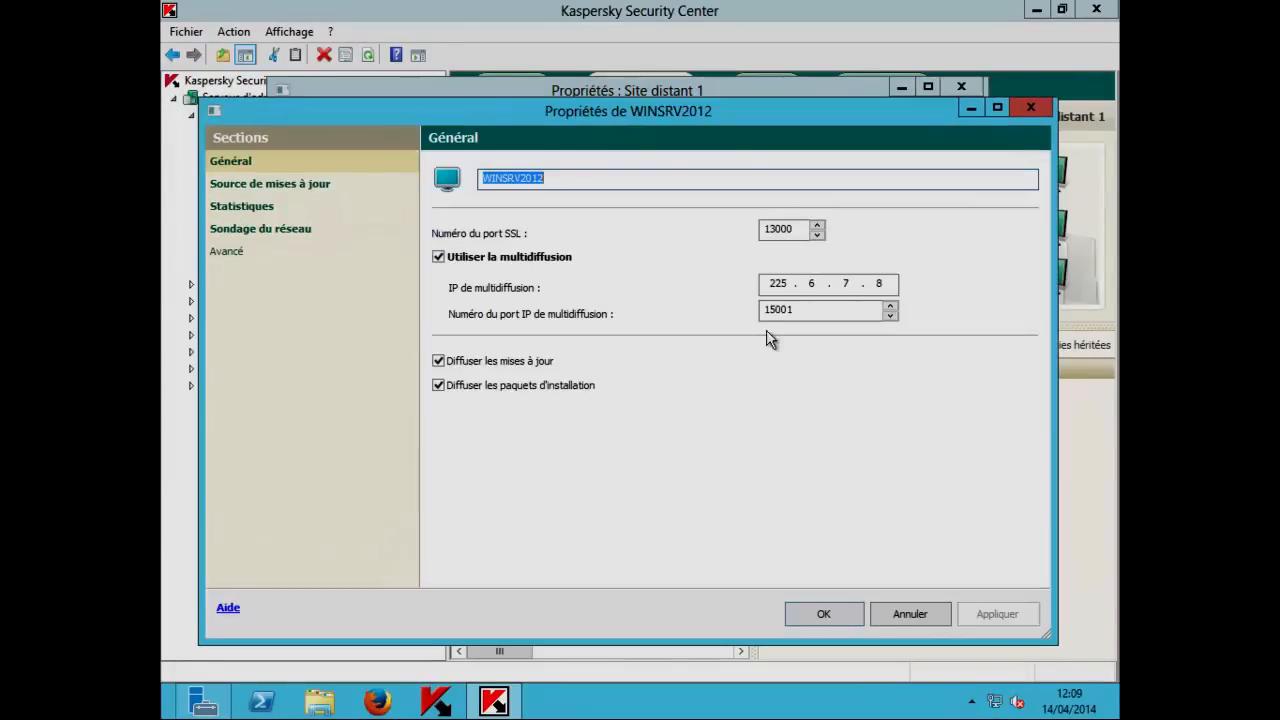
click(242, 234)
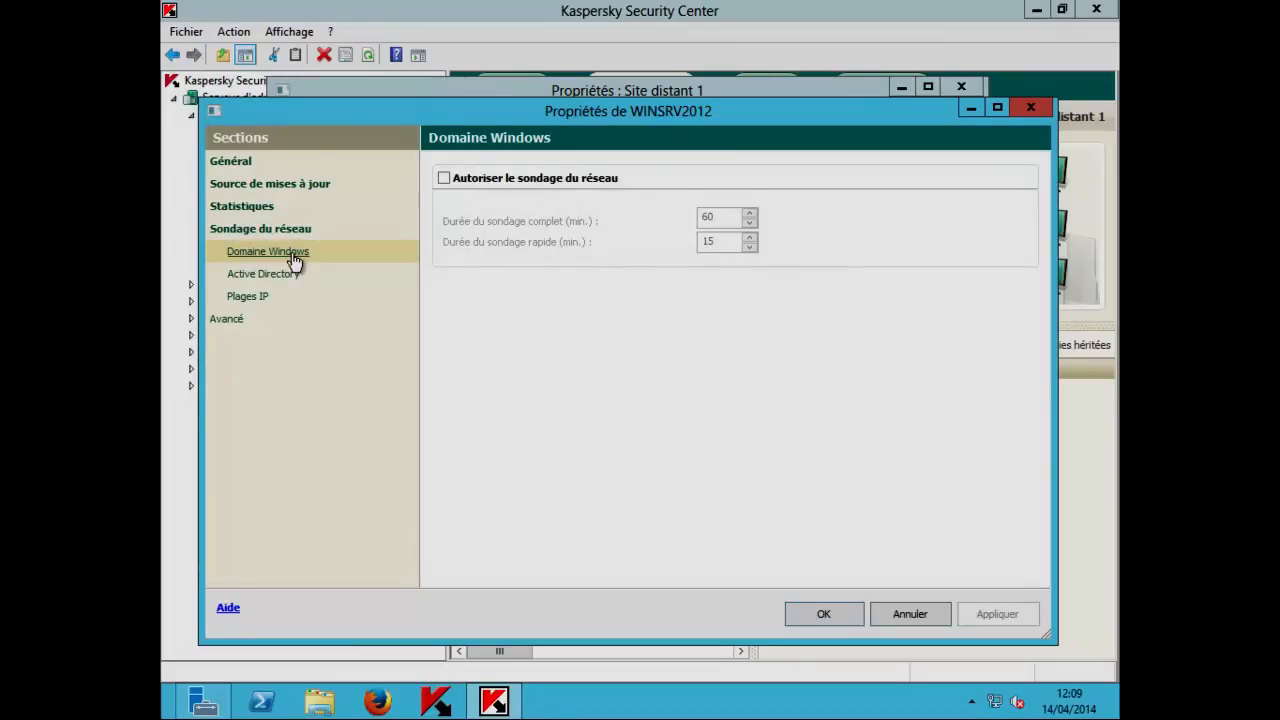
click(273, 276)
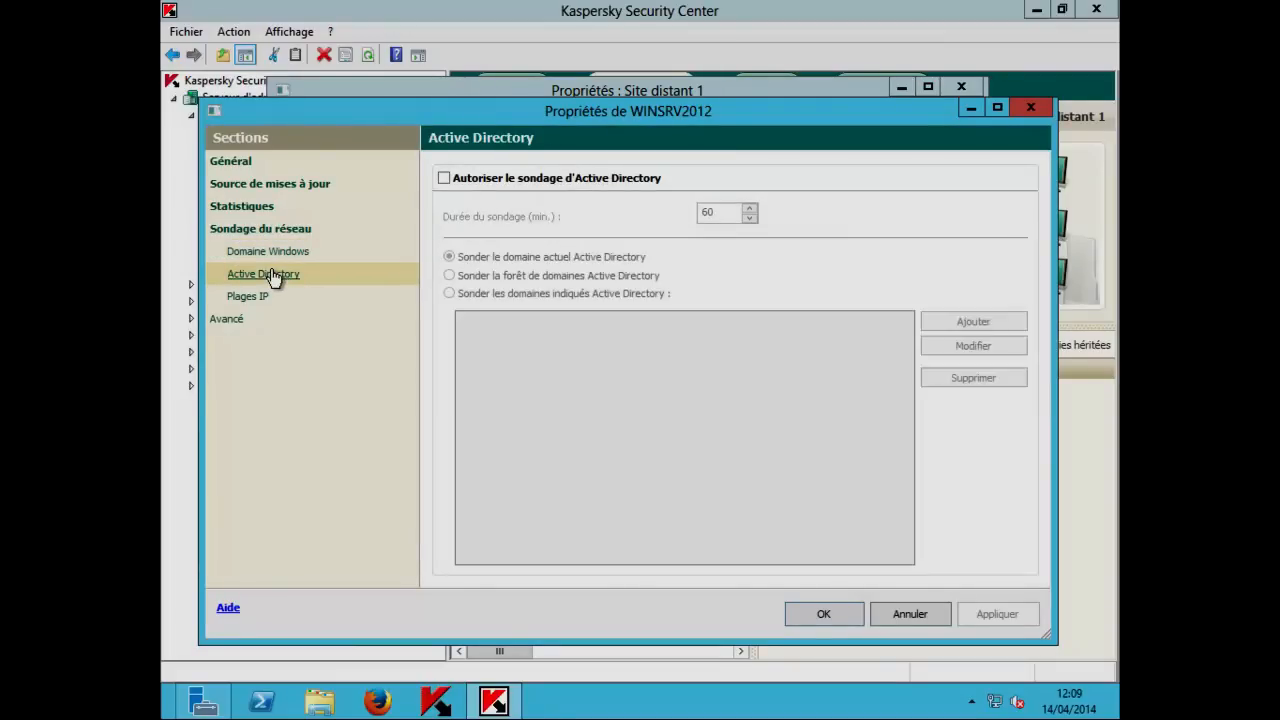
click(260, 298)
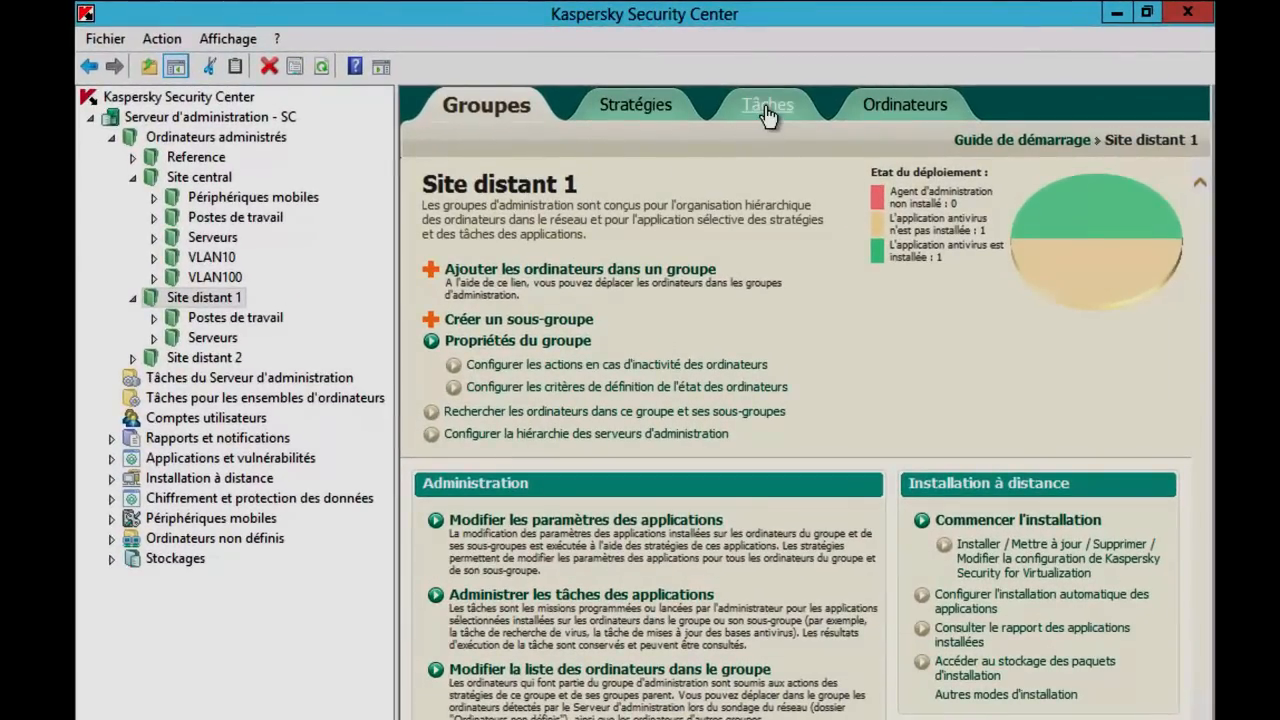
In Site distant 1's automatic Administration Agent installation task, also allow package download through Microsoft Windows tools using the update agents, and save
click(767, 112)
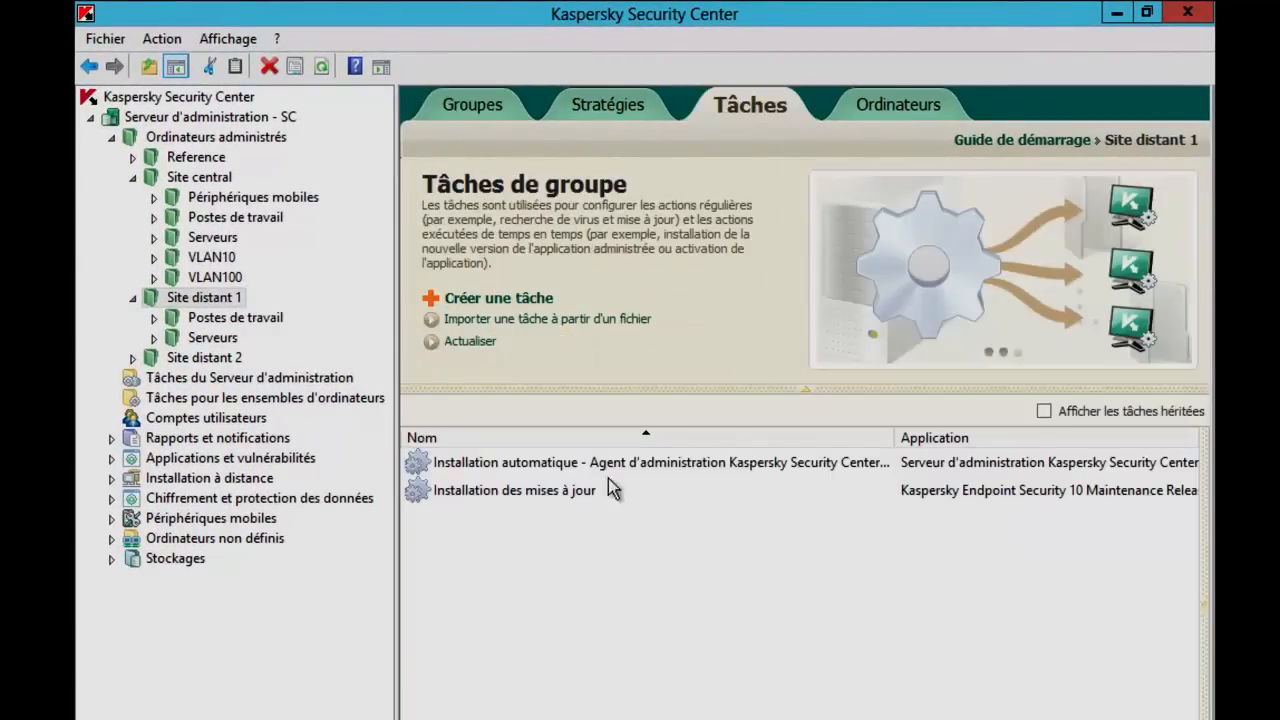
click(441, 463)
right_click(441, 470)
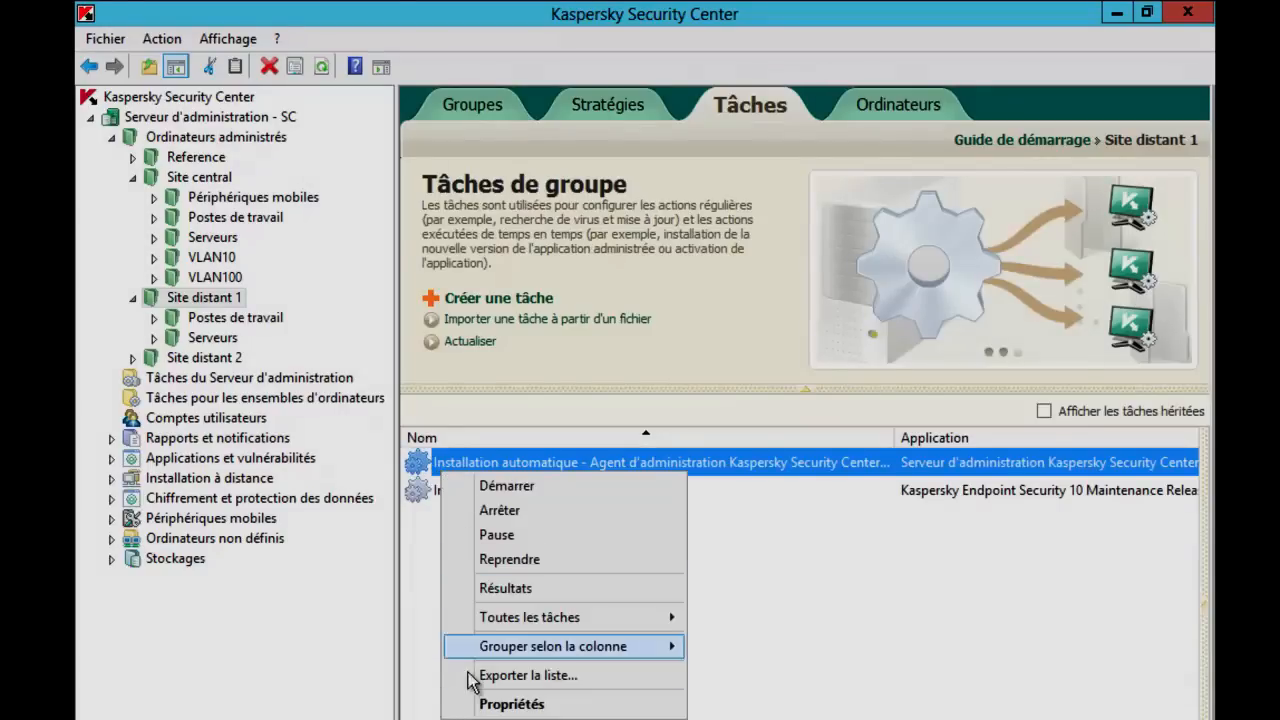
click(545, 704)
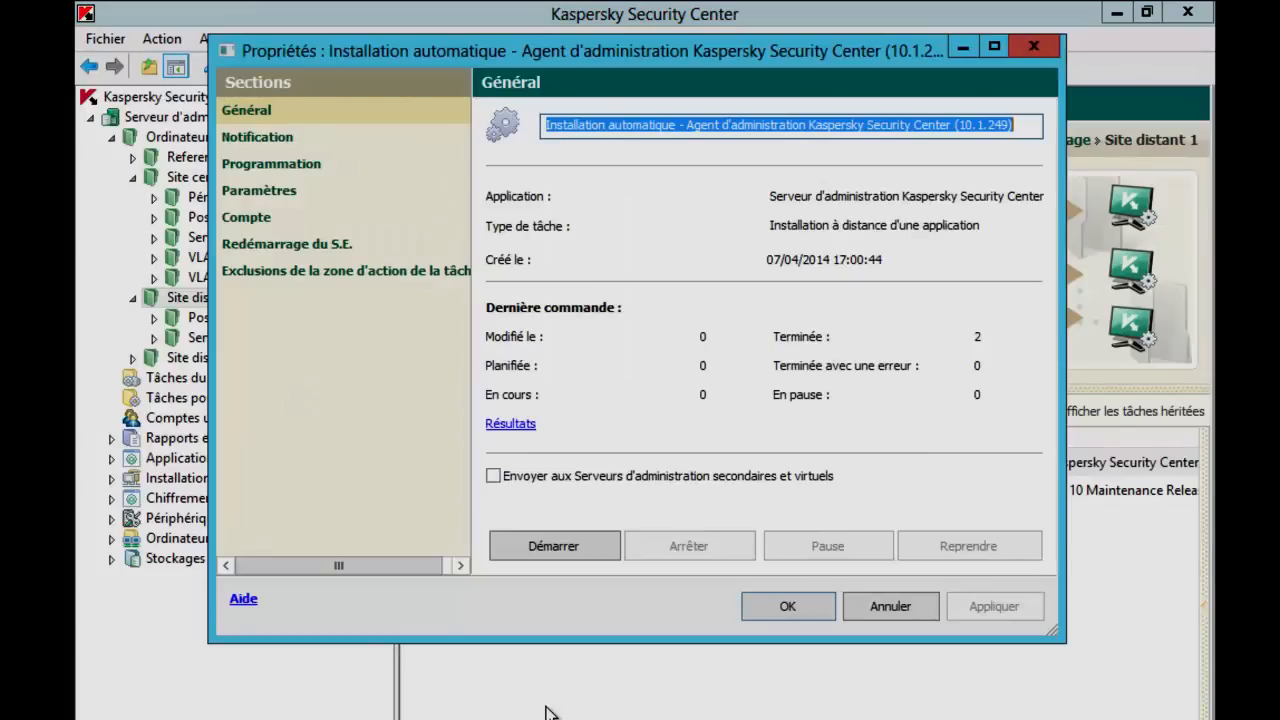
click(248, 195)
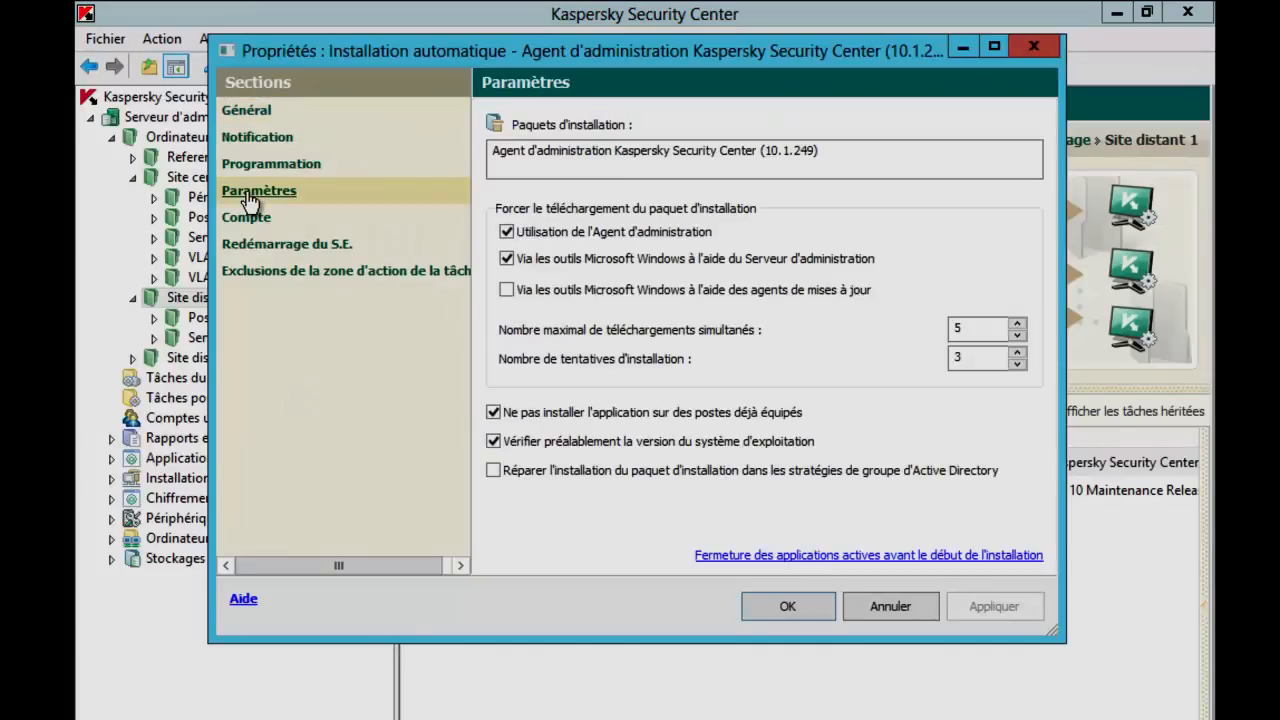
click(507, 290)
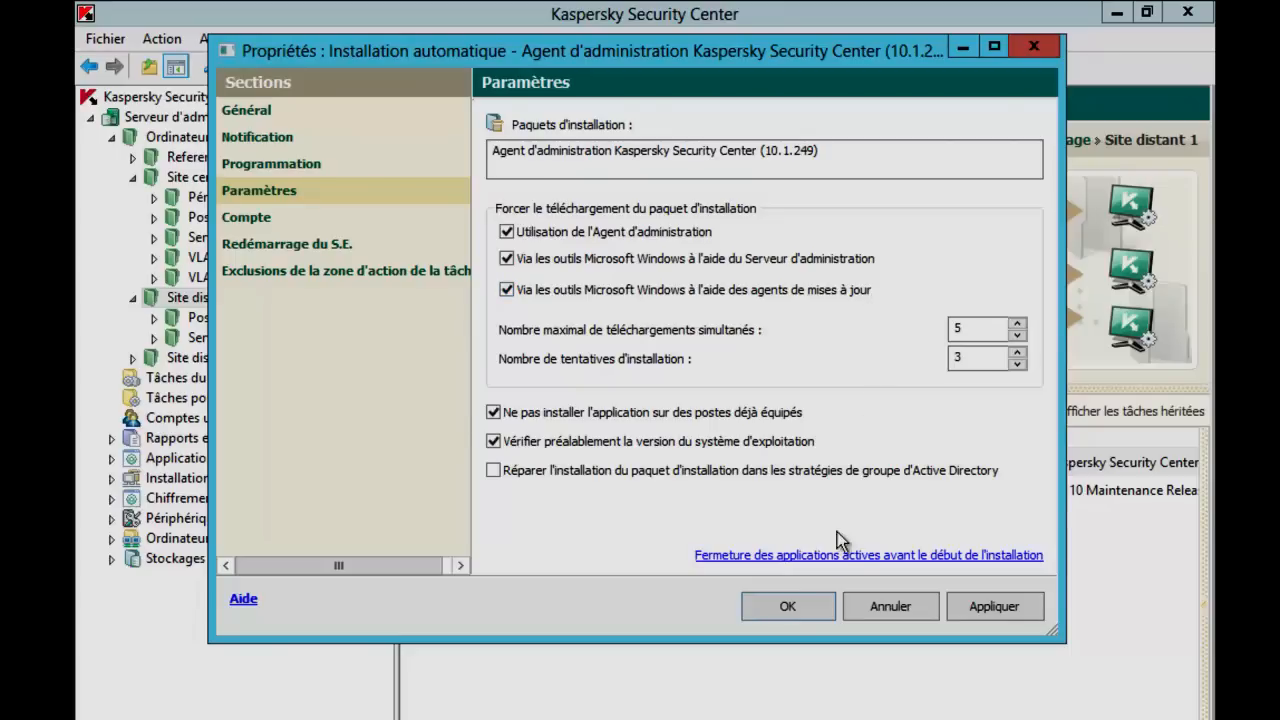
click(808, 606)
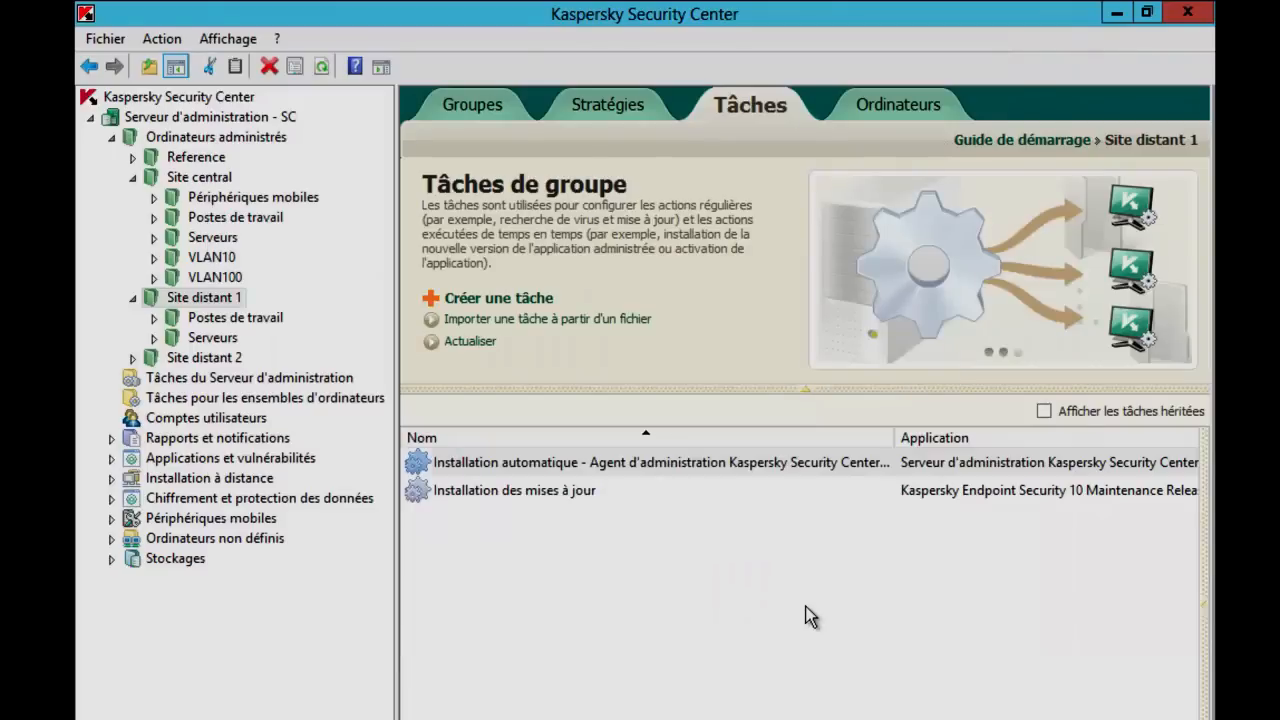
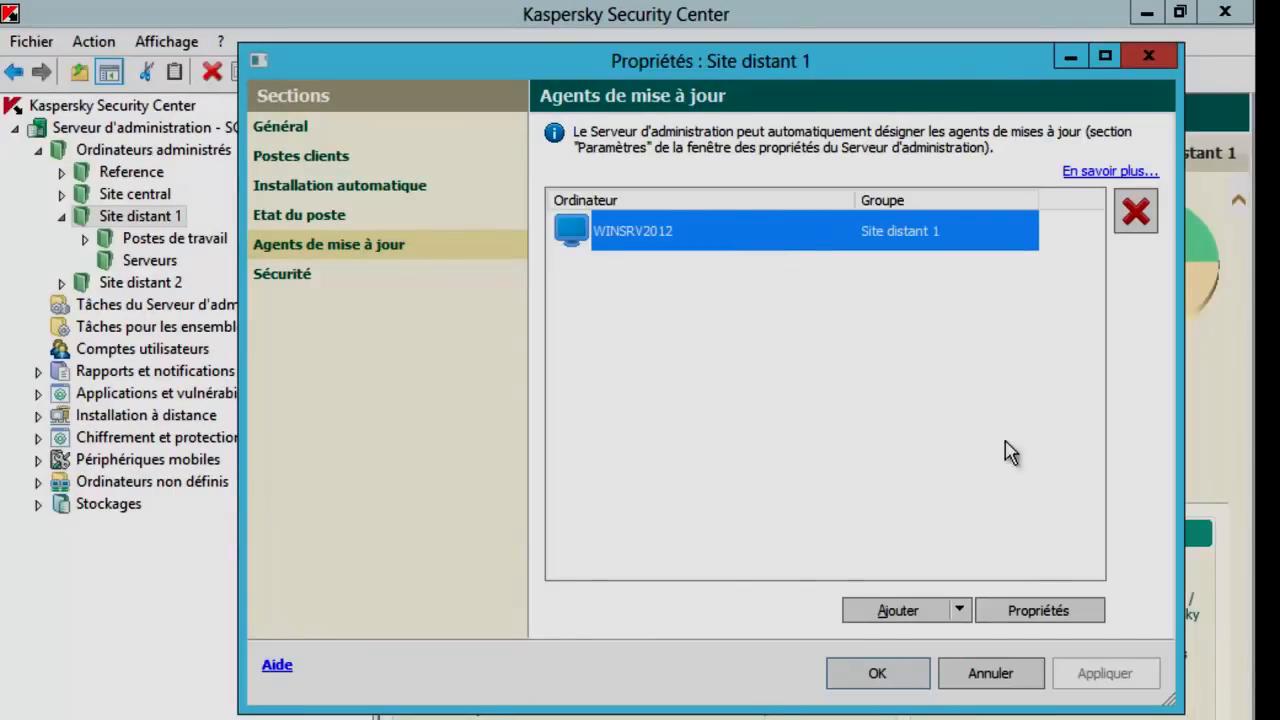
View the statistics in the properties of Site distant 1's update agent WINSRV2012
click(1000, 612)
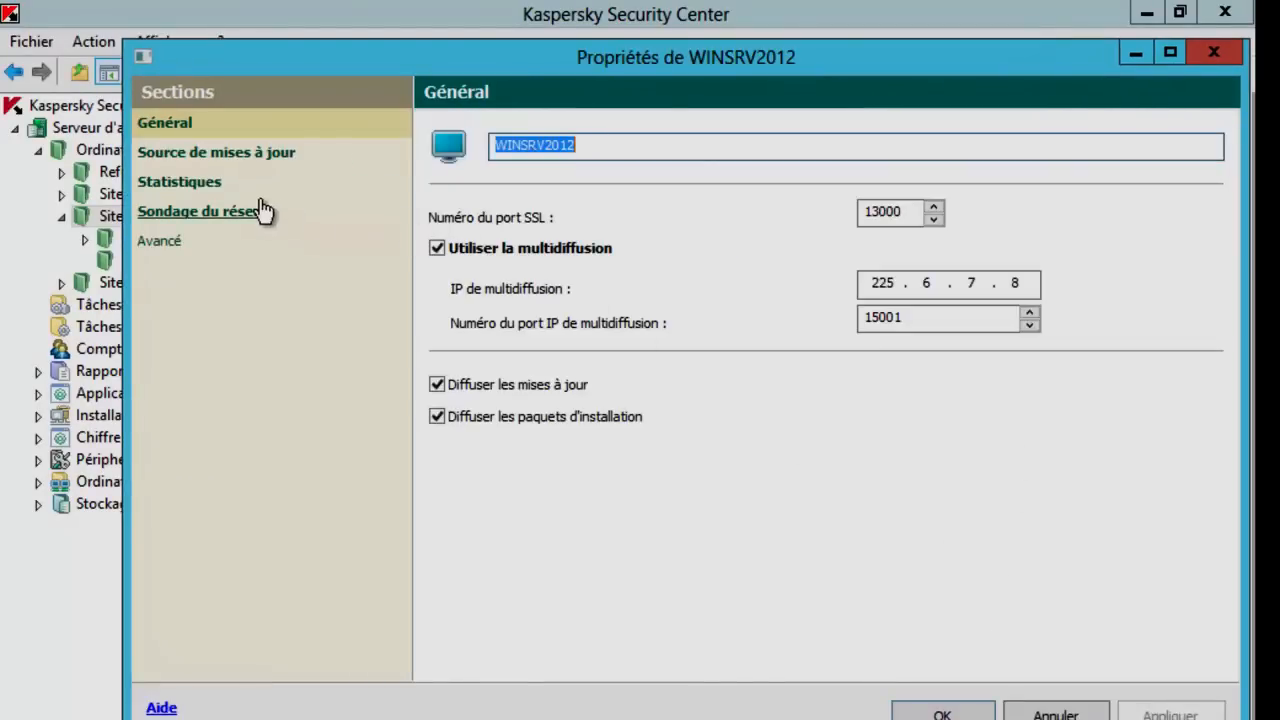
click(233, 188)
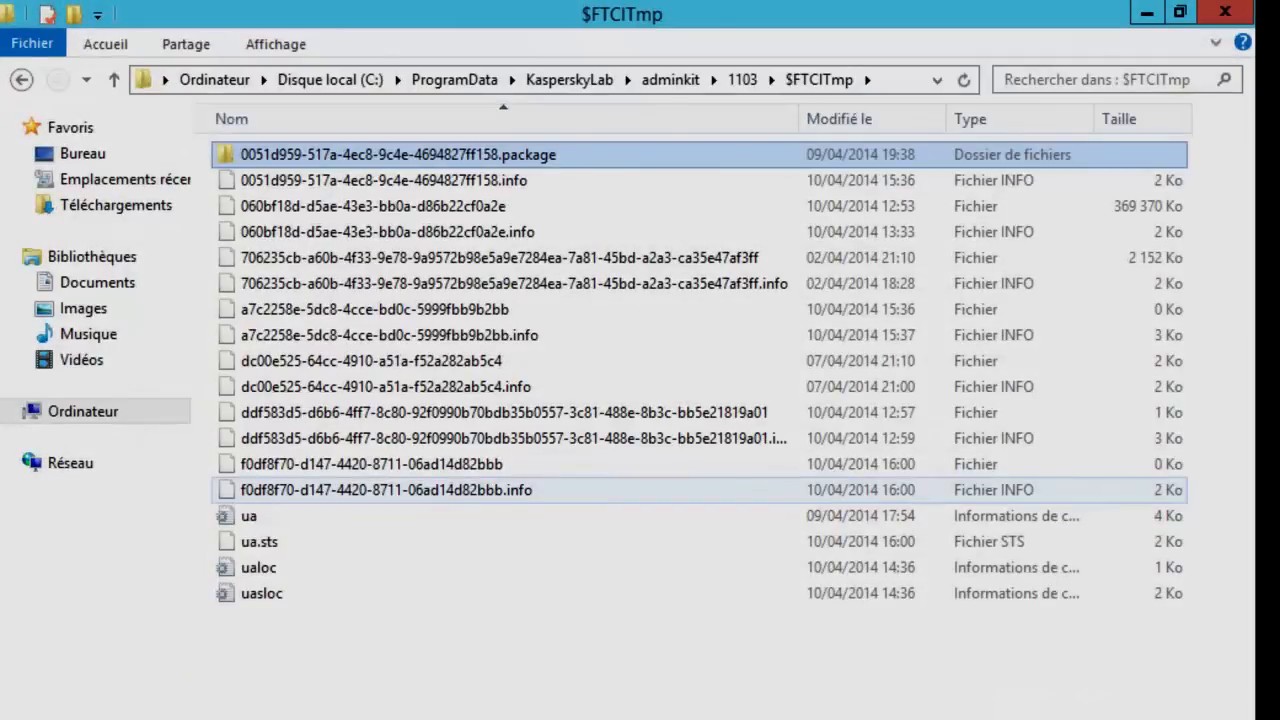
Inspect the path and files of the $FTCITmp folder, and browse the .package folder's destination subfolder down to bases
click(886, 79)
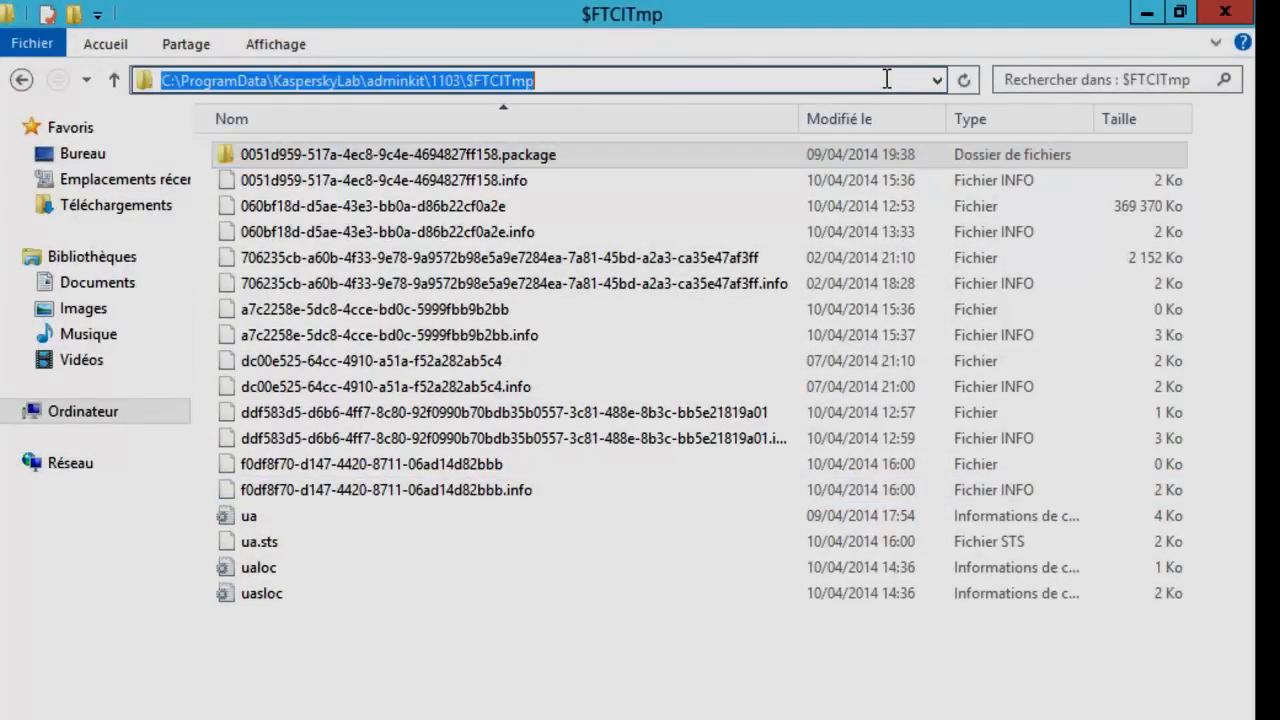
click(481, 210)
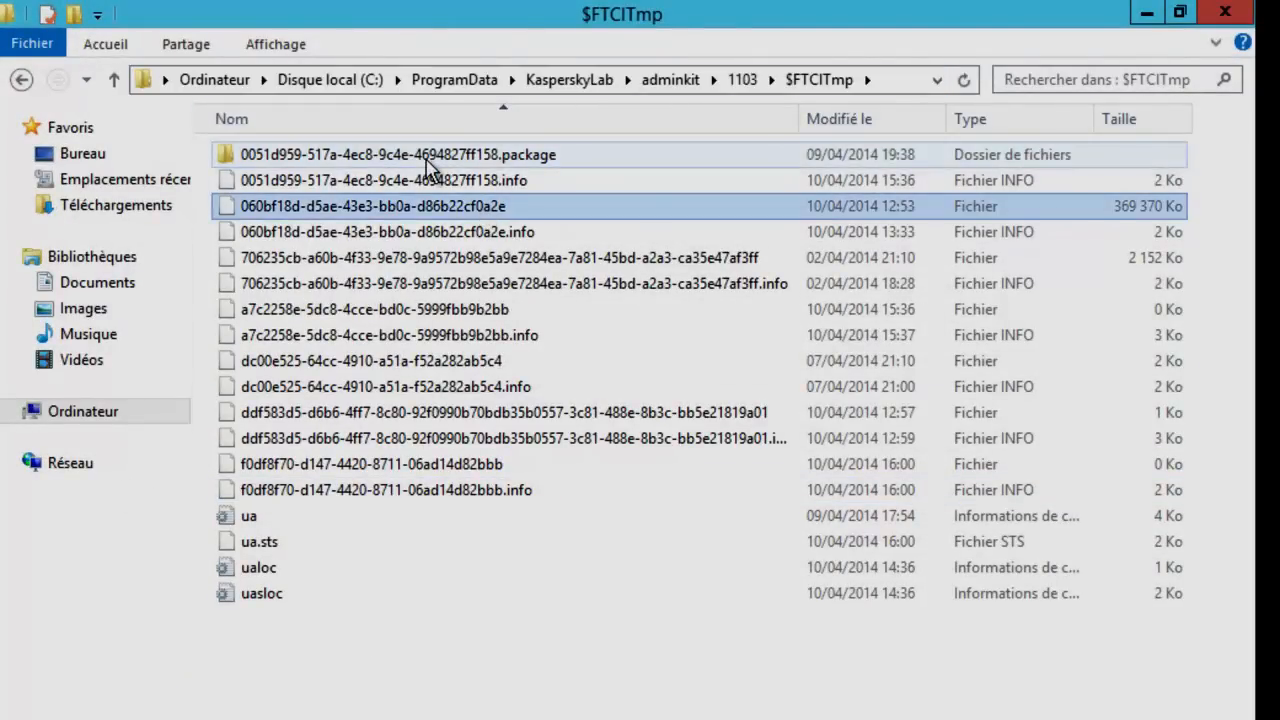
double_click(357, 154)
double_click(290, 160)
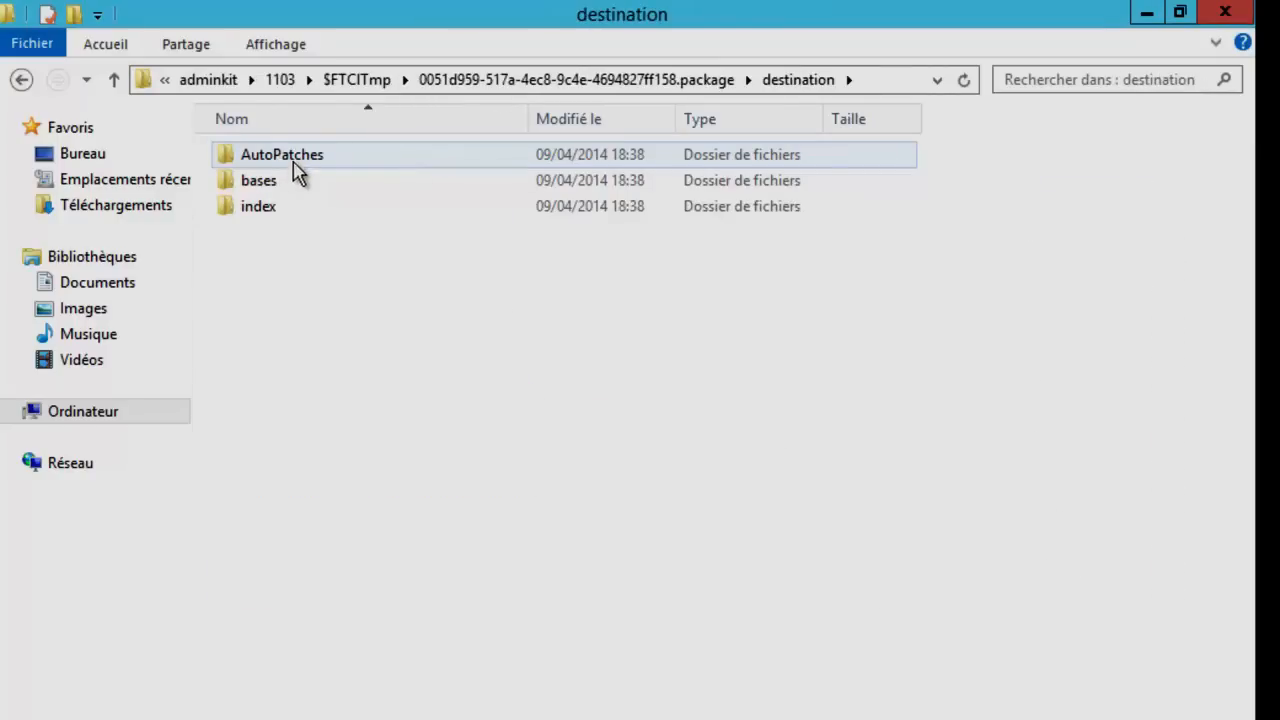
double_click(274, 182)
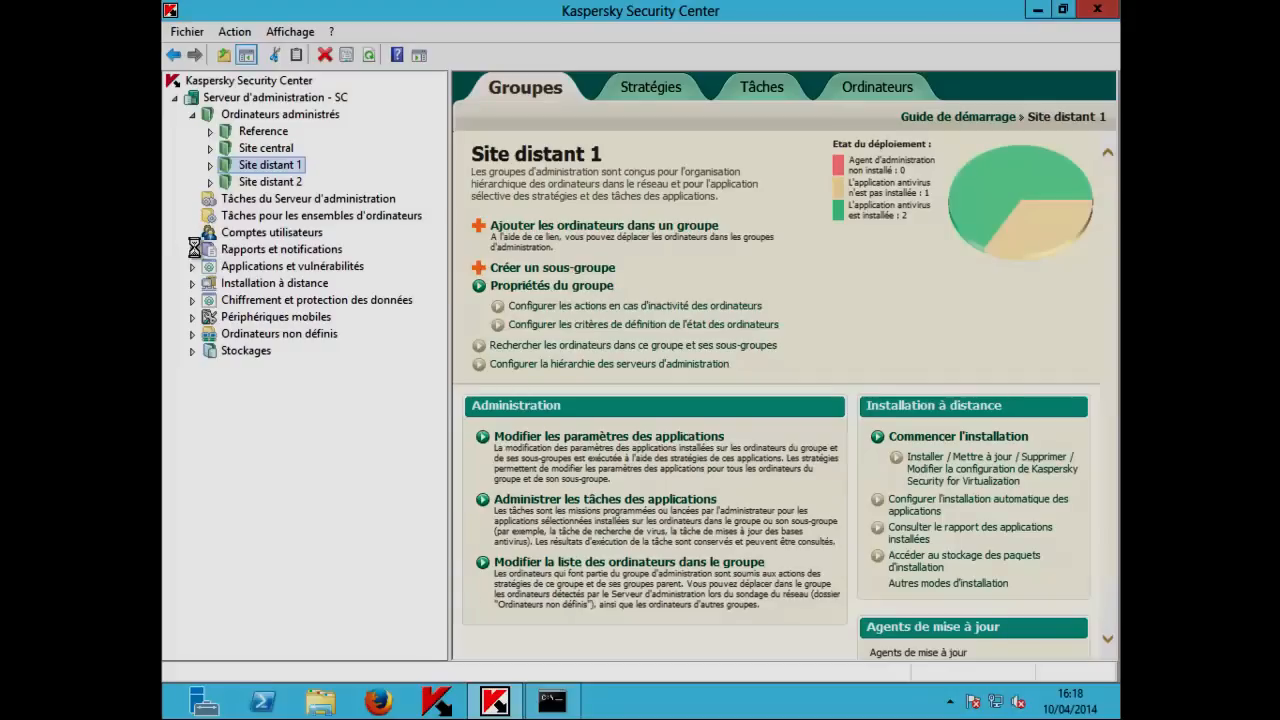
Start a new report template in Rapports et notifications, named "Rapport sur le fonctionnement des agents de mise à jour"
click(193, 249)
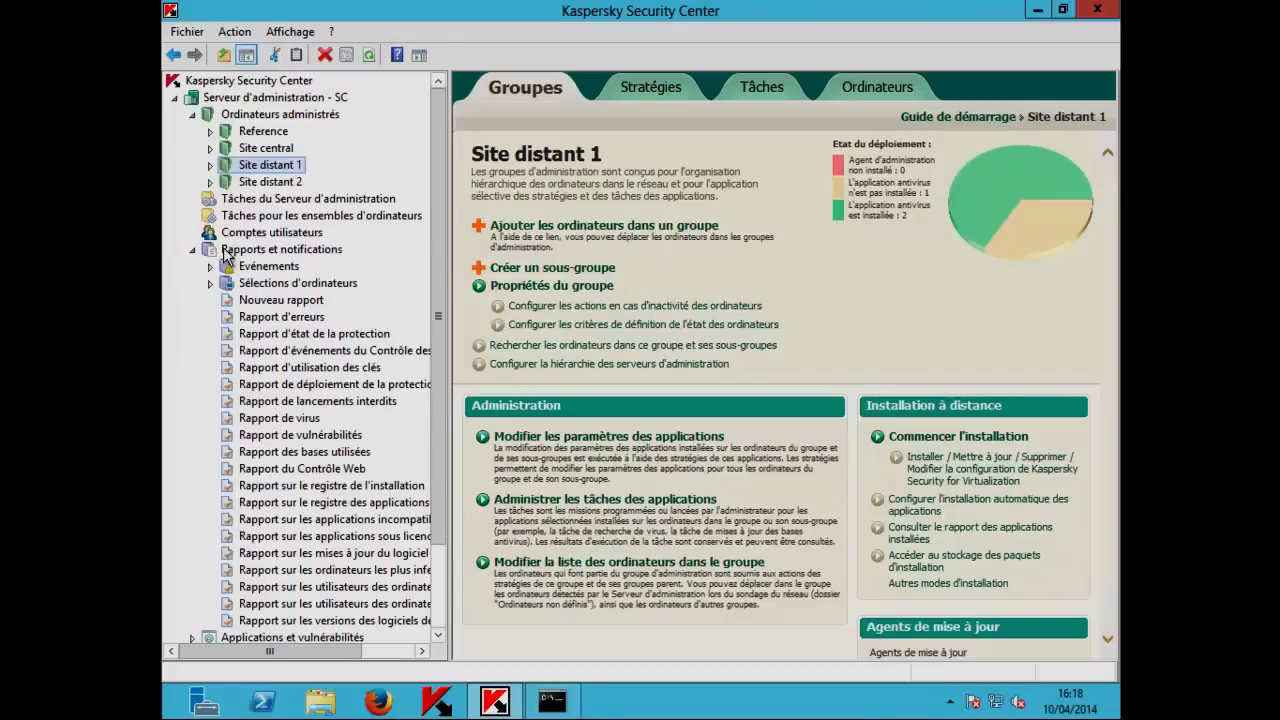
right_click(226, 256)
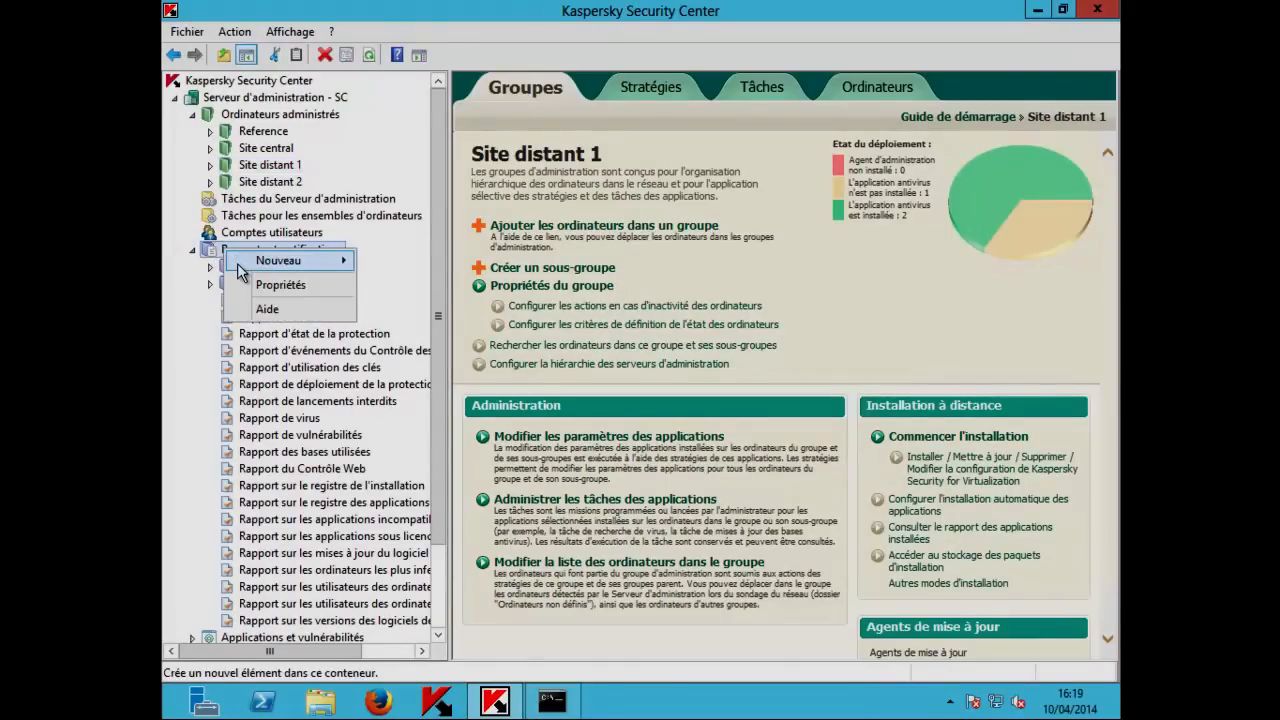
mouse_move(290, 260)
click(440, 266)
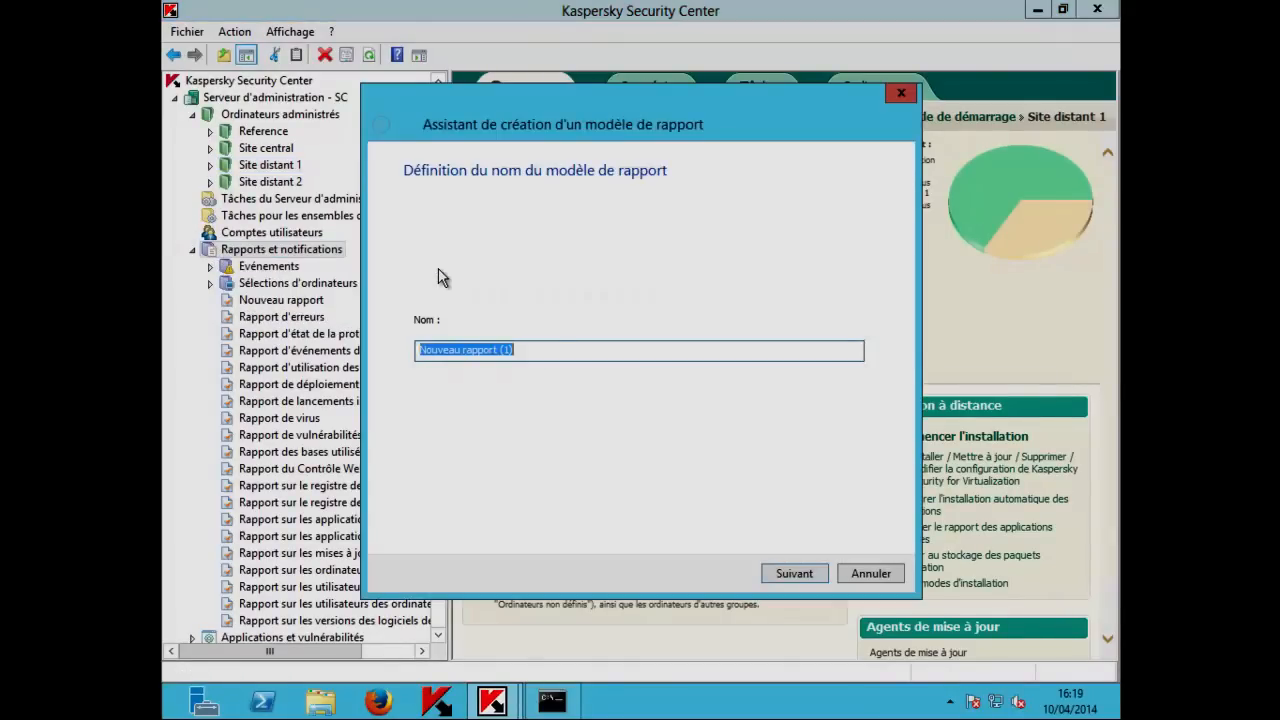
text(Rapport sur le fonctionnement des agents de mise à jour)
click(811, 578)
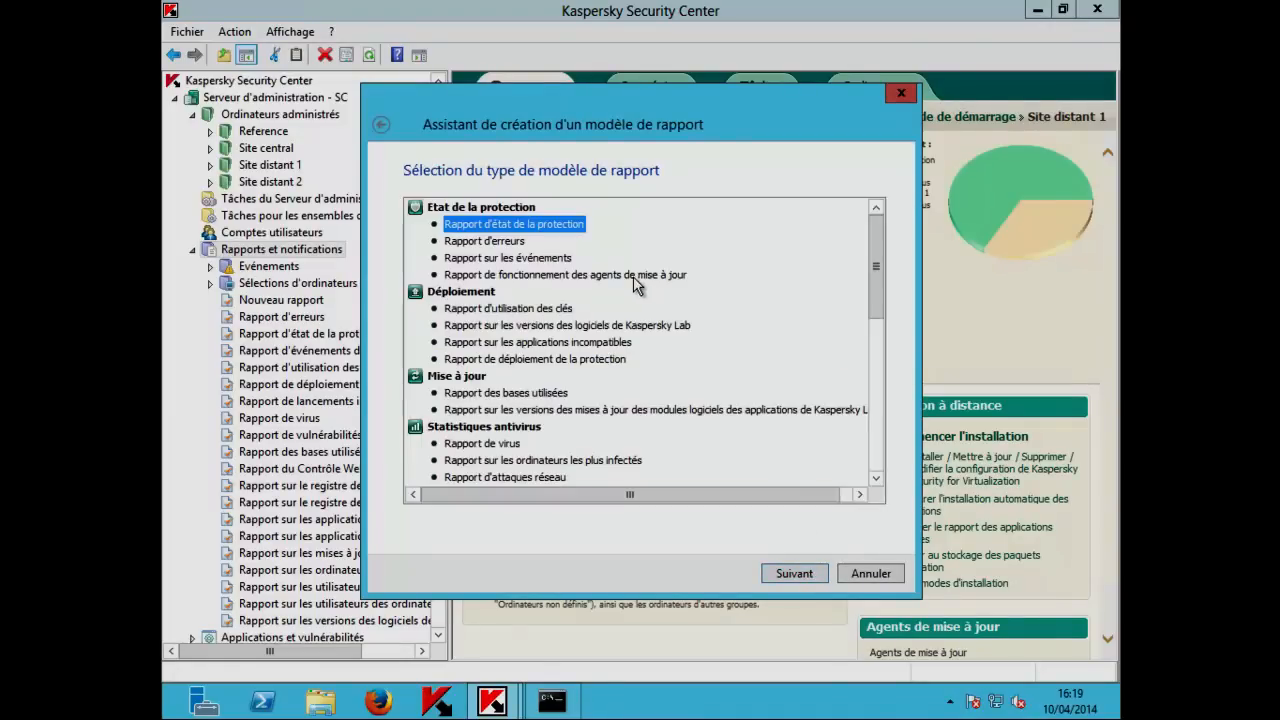
Finish the template as a "Rapport de fonctionnement des agents de mise à jour" for a group, covering the last 30 days
click(634, 278)
click(805, 578)
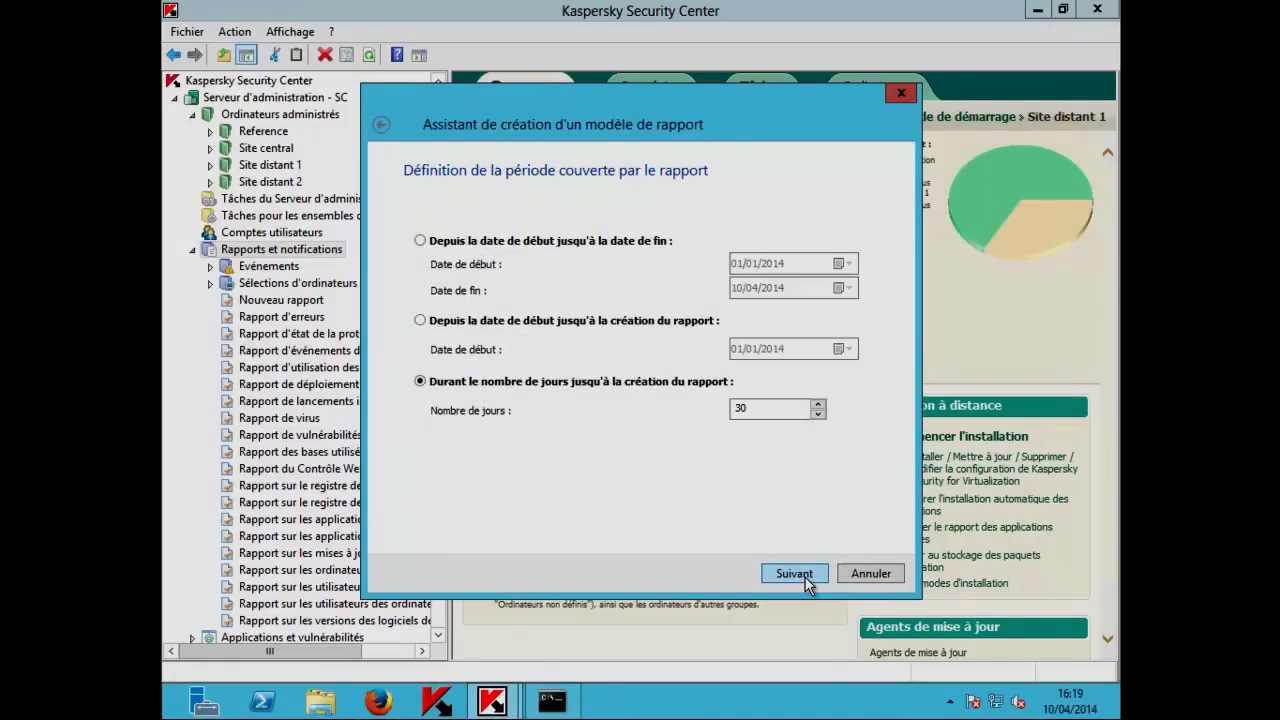
click(805, 577)
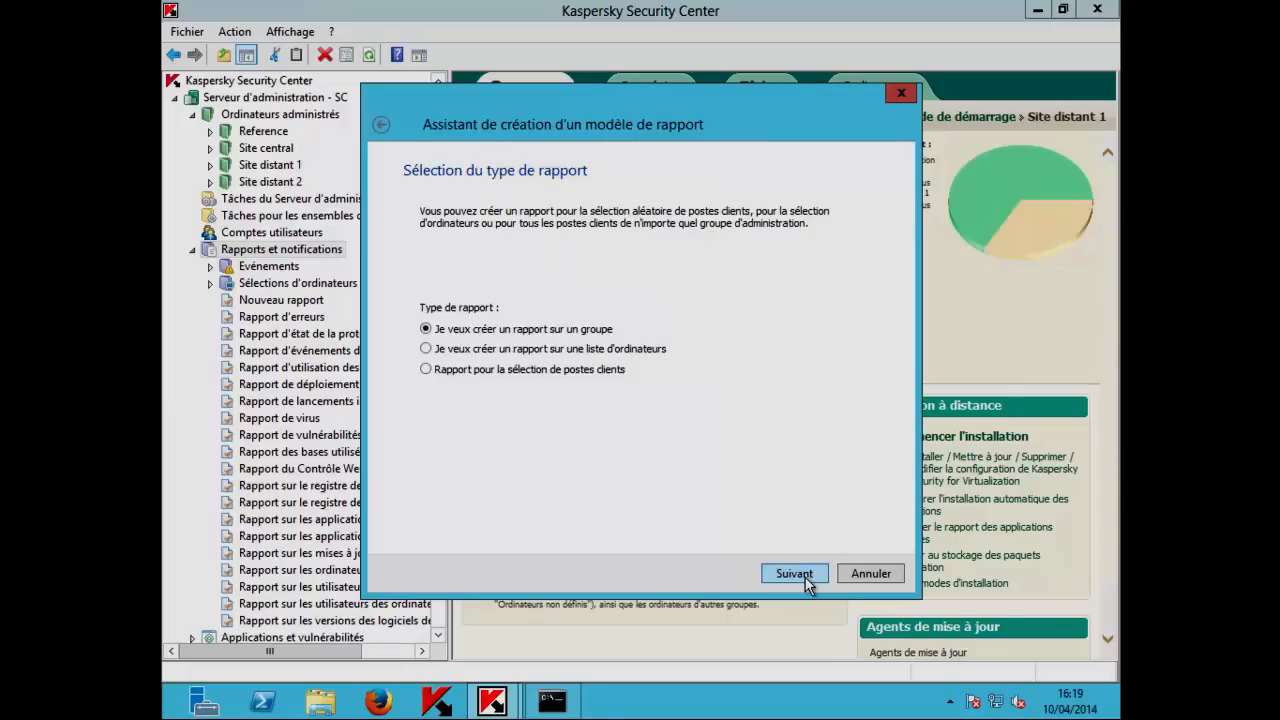
click(805, 577)
click(805, 577)
click(805, 577)
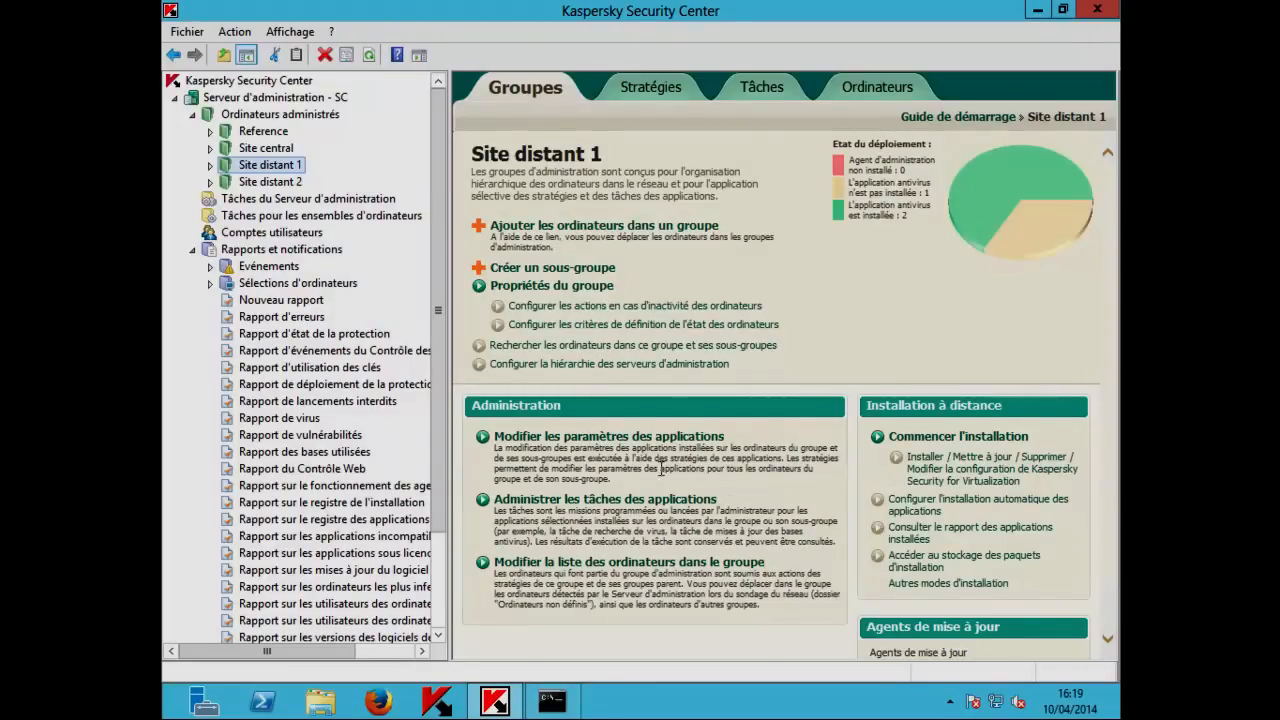
Examine the new update agents report, widening the report area to read its summary and details
click(381, 488)
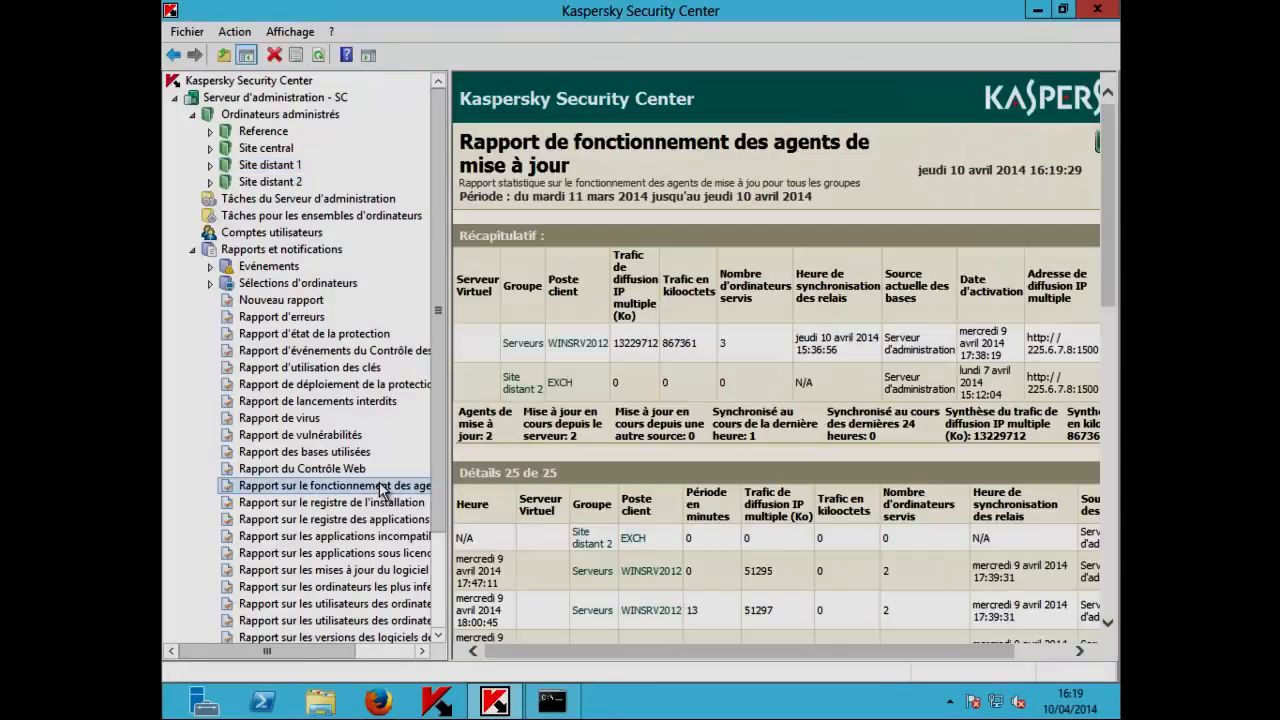
click(745, 463)
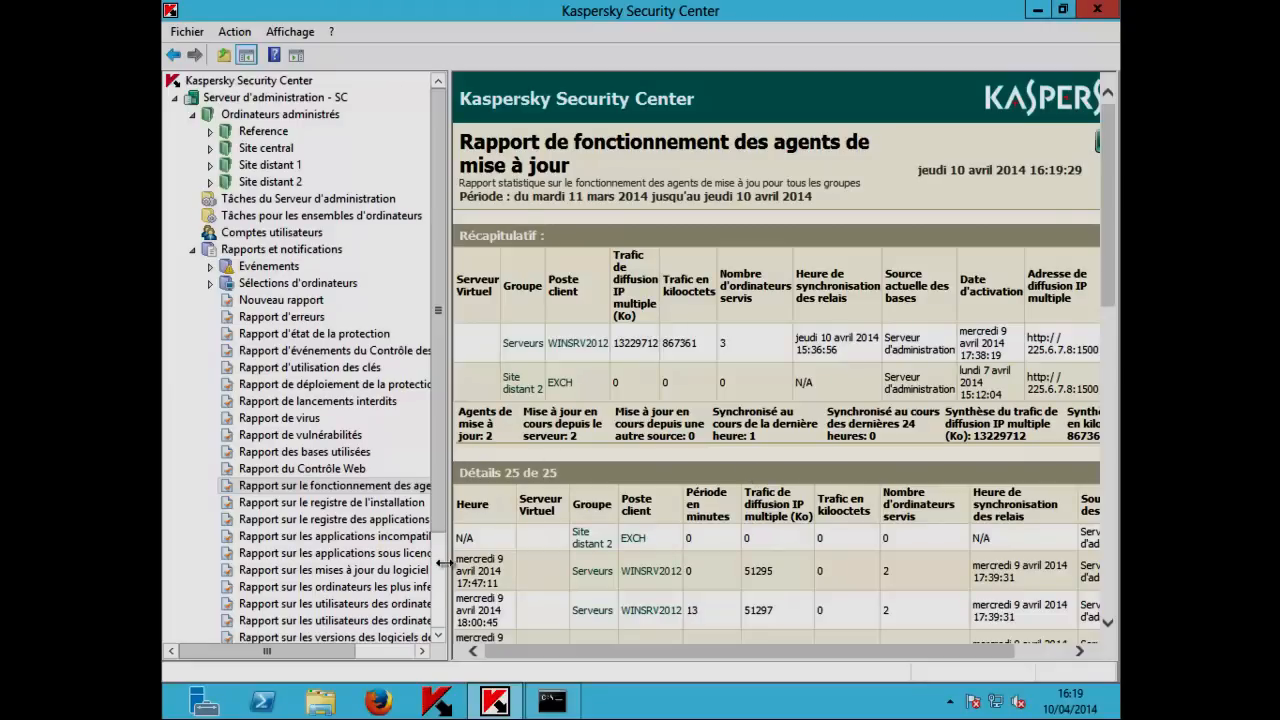
drag(449, 577, 365, 577)
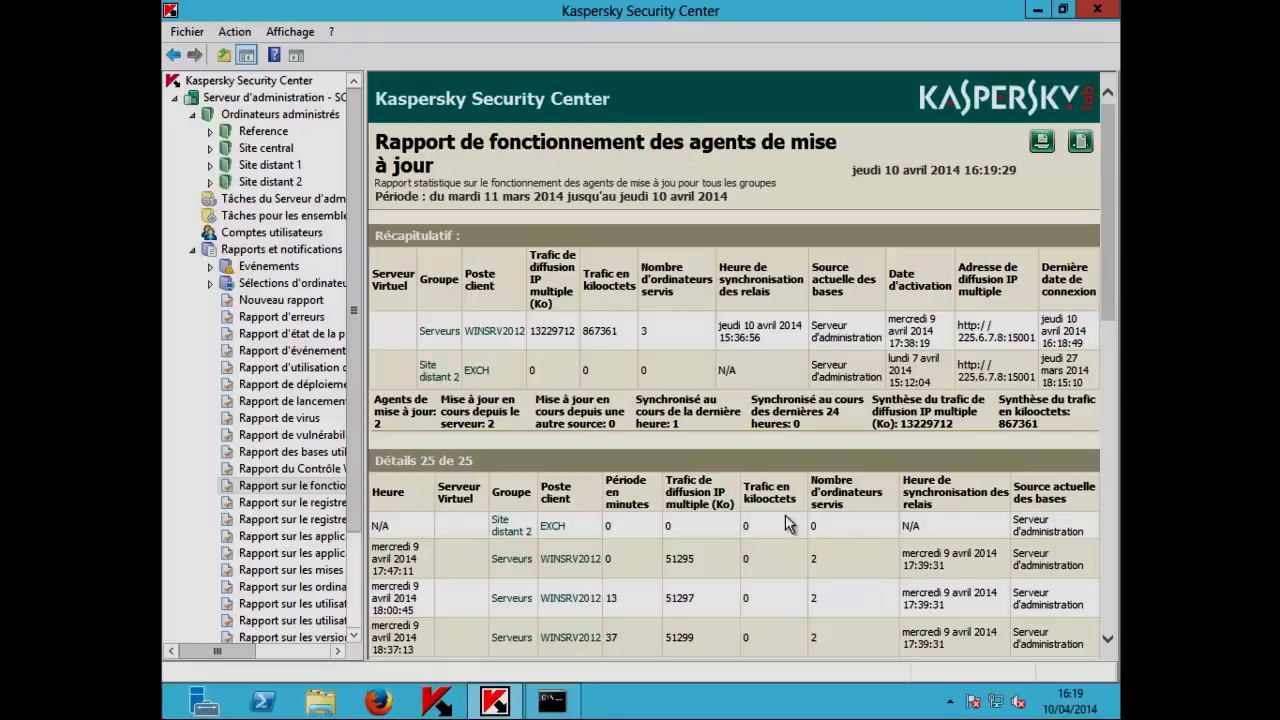
double_click(214, 283)
drag(364, 295, 446, 297)
click(364, 300)
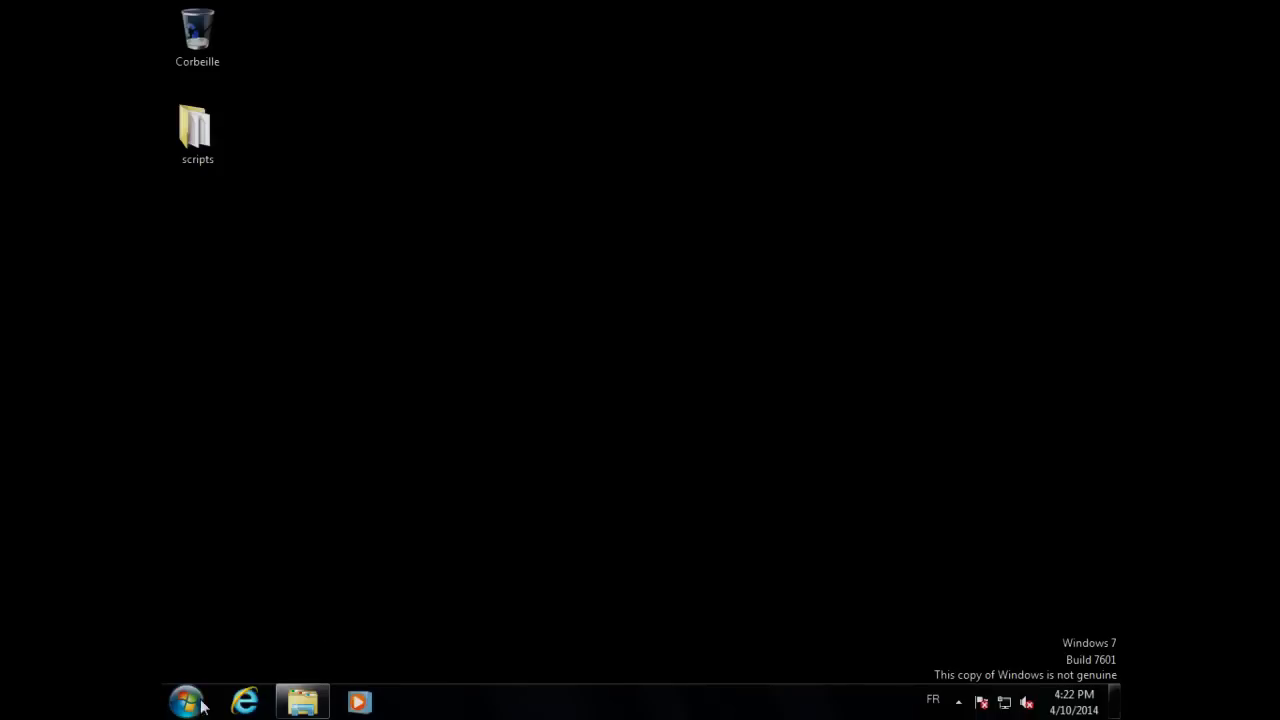
Open a command prompt on the Windows 7 client and change to "C:\Program Files (x86)\Kaspersky Lab\NetworkAgent"
click(186, 701)
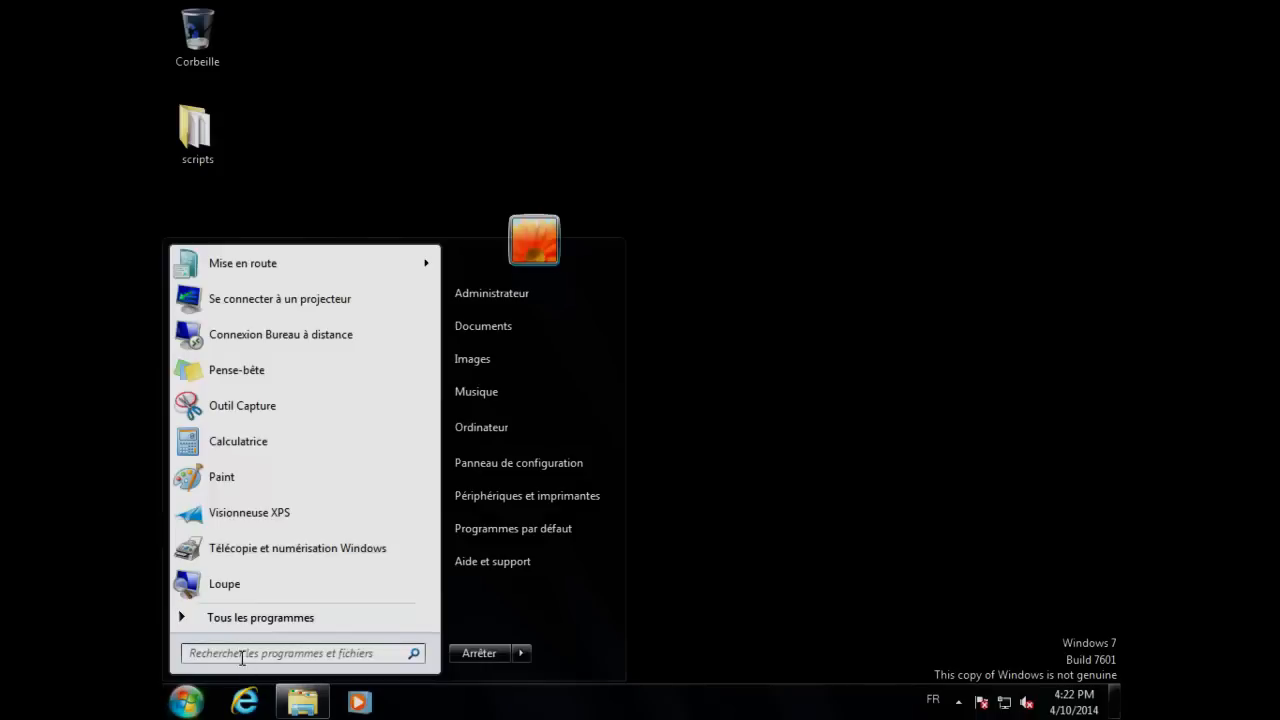
text(cmd)
key(Return)
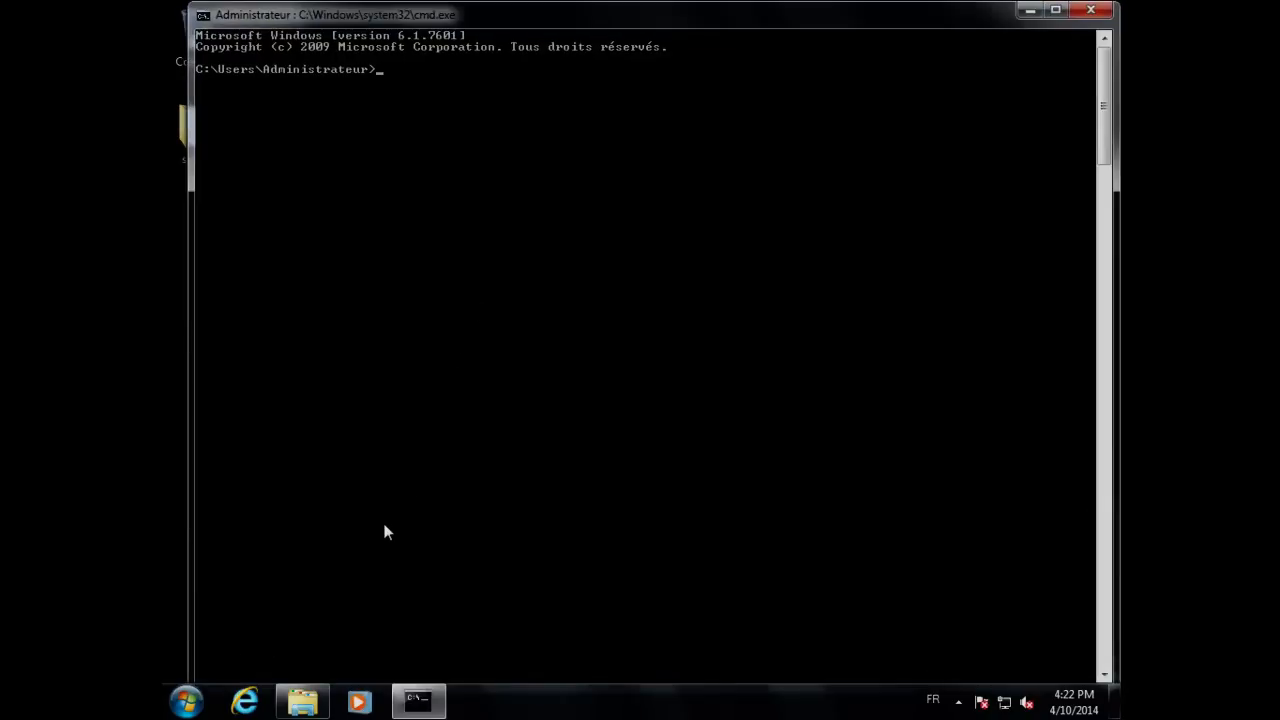
text(cd "C:\Pr)
key(Tab)
key(Tab)
text(\Ka)
key(Tab)
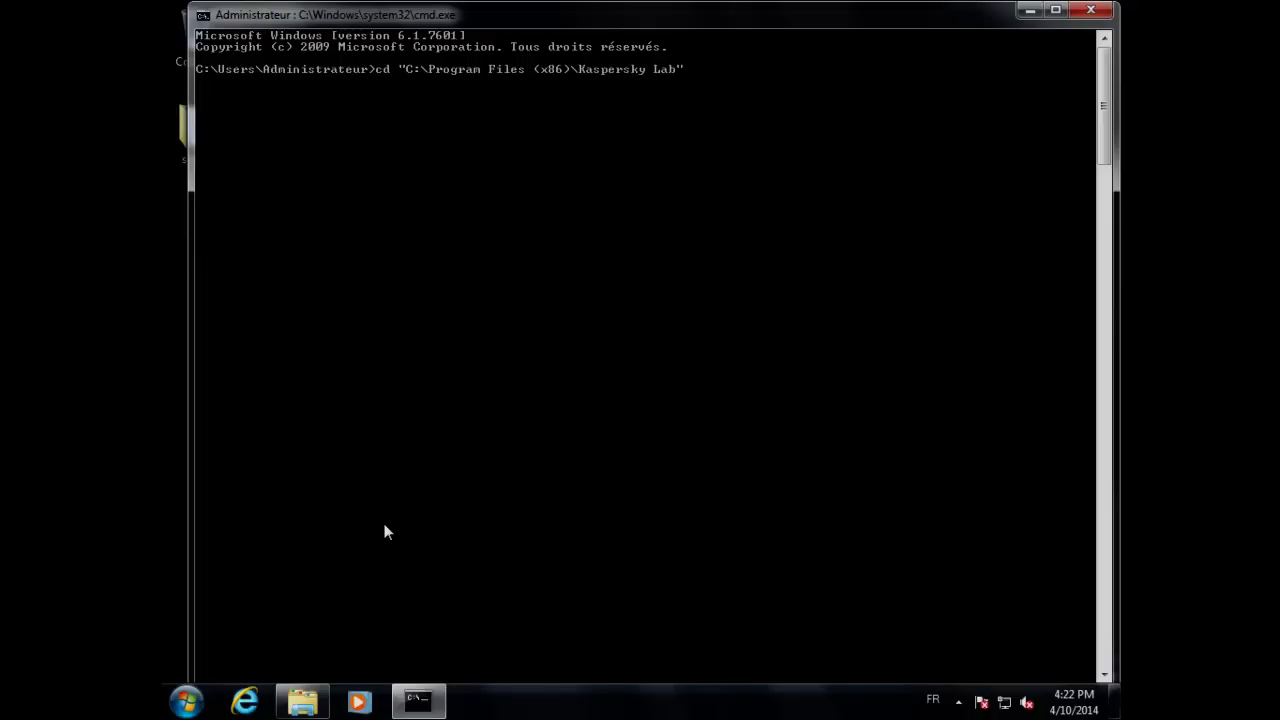
text(\N)
key(Tab)
key(Return)
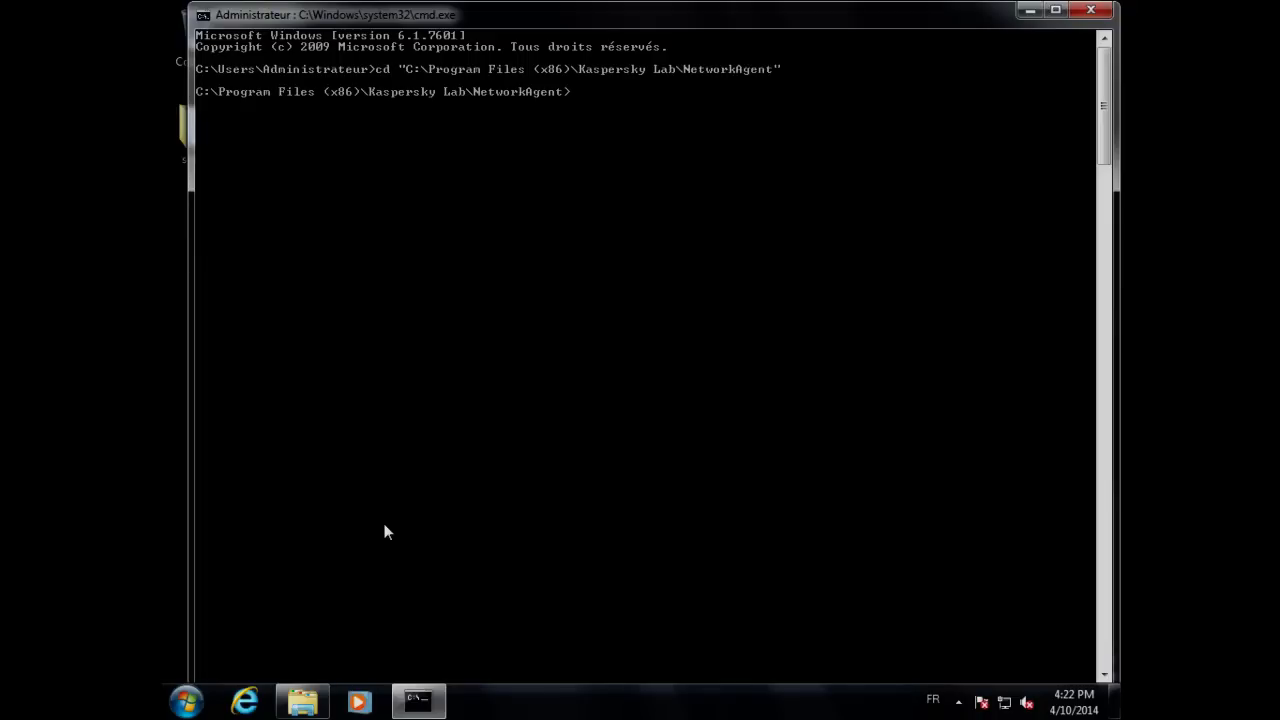
Run klnagchk.exe and mark the lines giving the update agent locations in its output
text(klnag)
key(Tab)
key(Return)
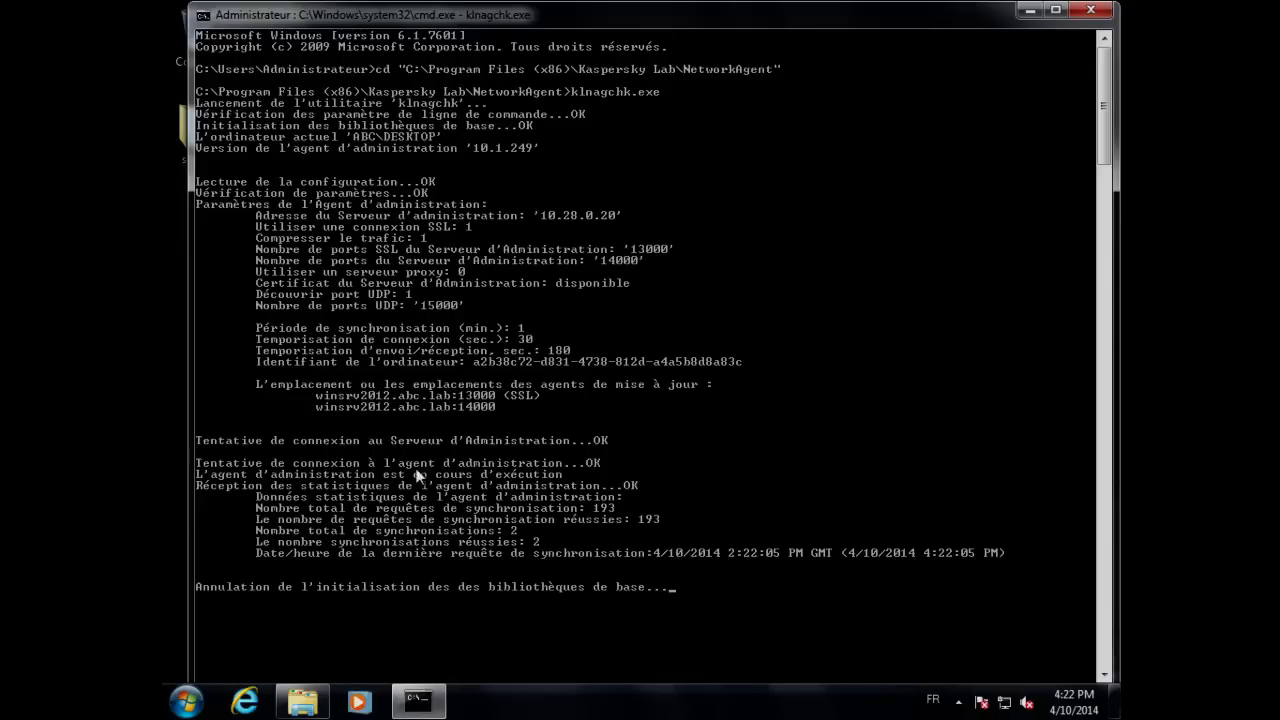
right_click(257, 389)
click(274, 400)
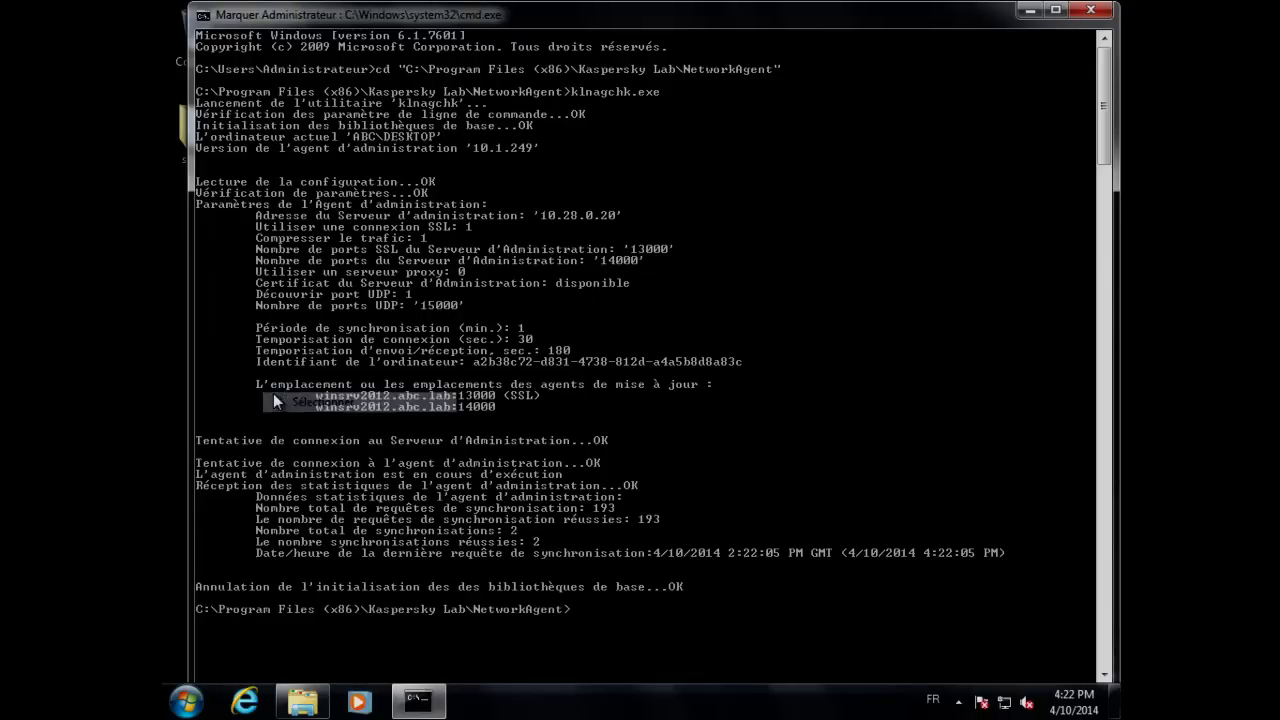
drag(257, 383, 711, 414)
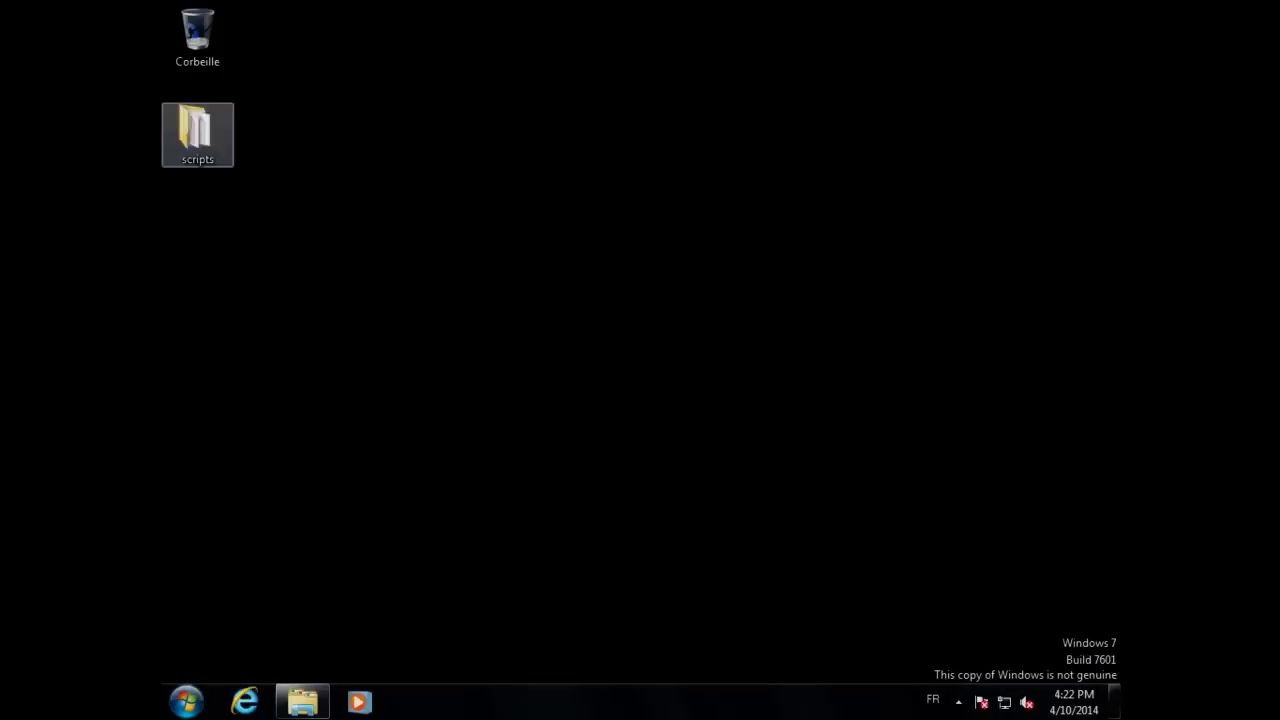
Open a new command prompt and list the port 13000 connections with "netstat -an | findstr :13000"
click(183, 703)
click(220, 653)
text(cmd)
key(Return)
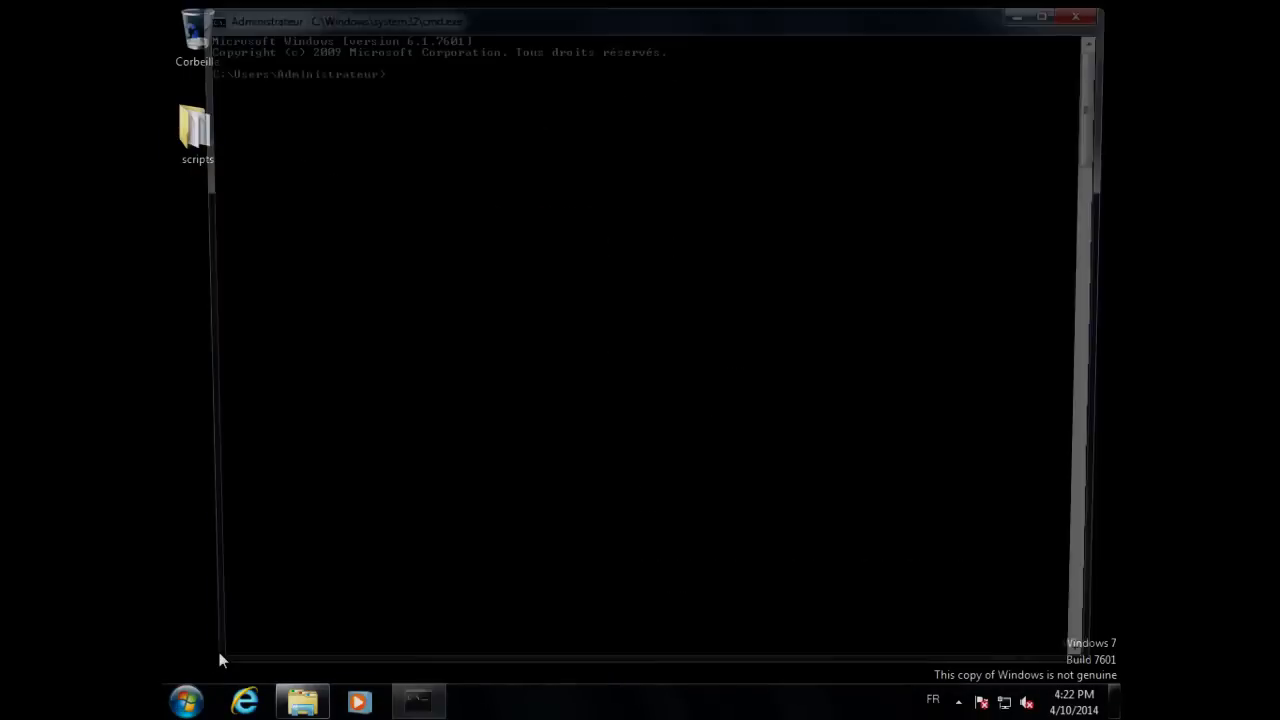
text(netstat -an)
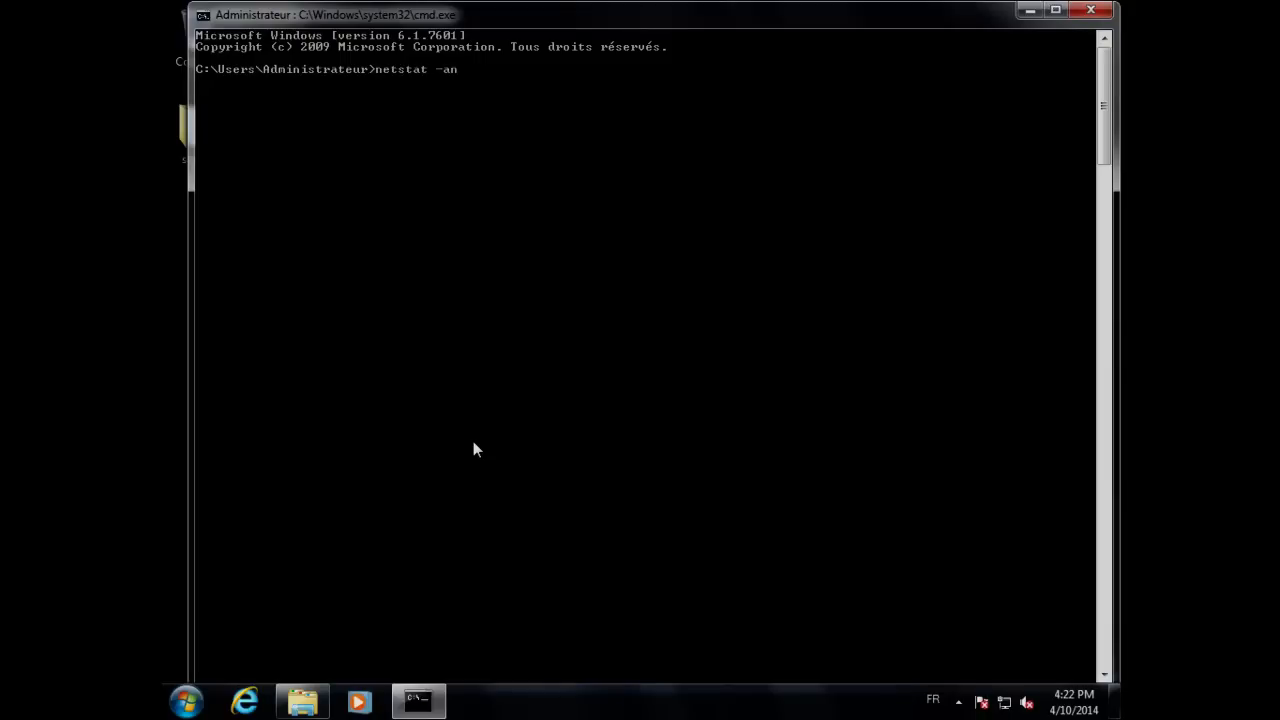
text( | findstr :13000)
key(Return)
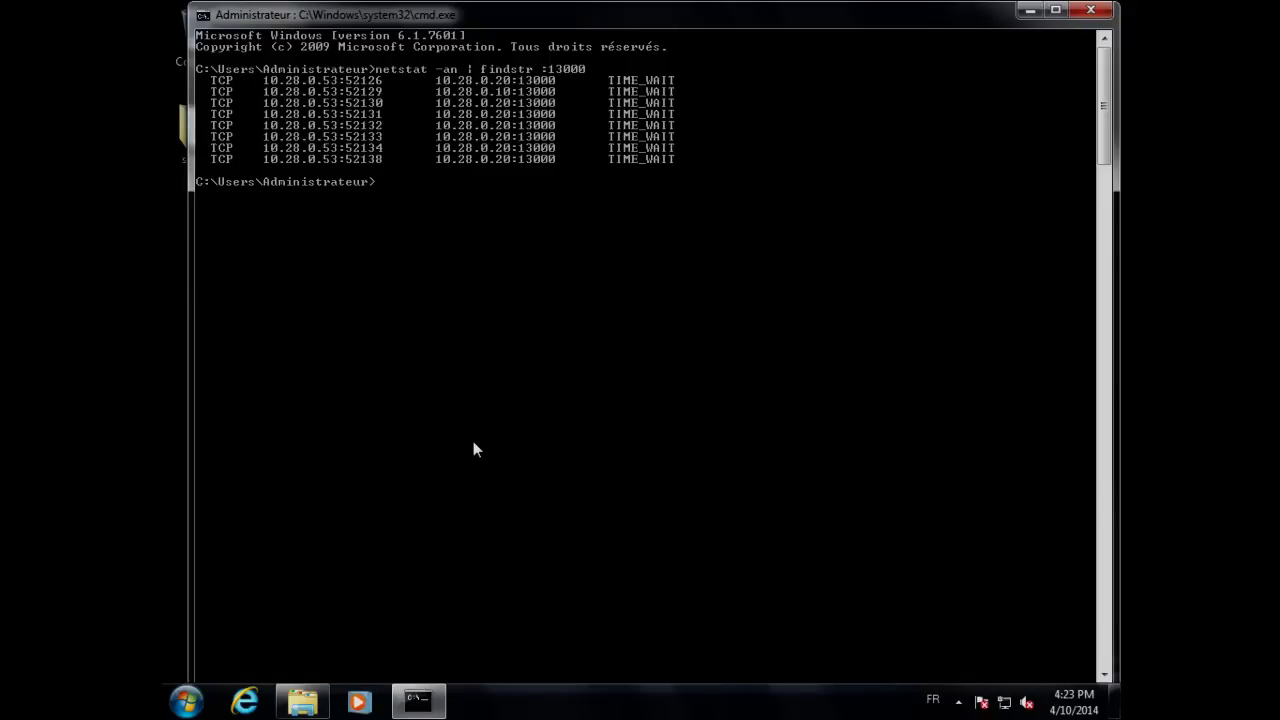
Mark the line of the connection to 10.28.0.10:13000 in the netstat output
right_click(271, 133)
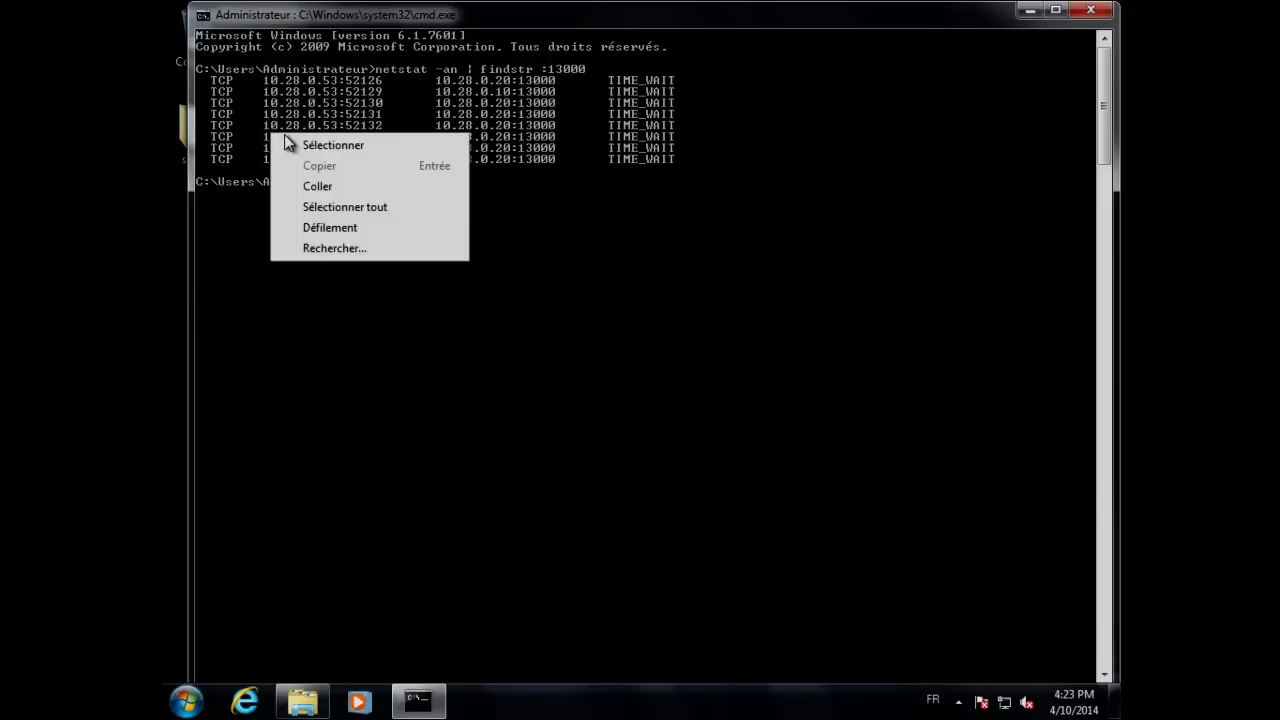
click(288, 137)
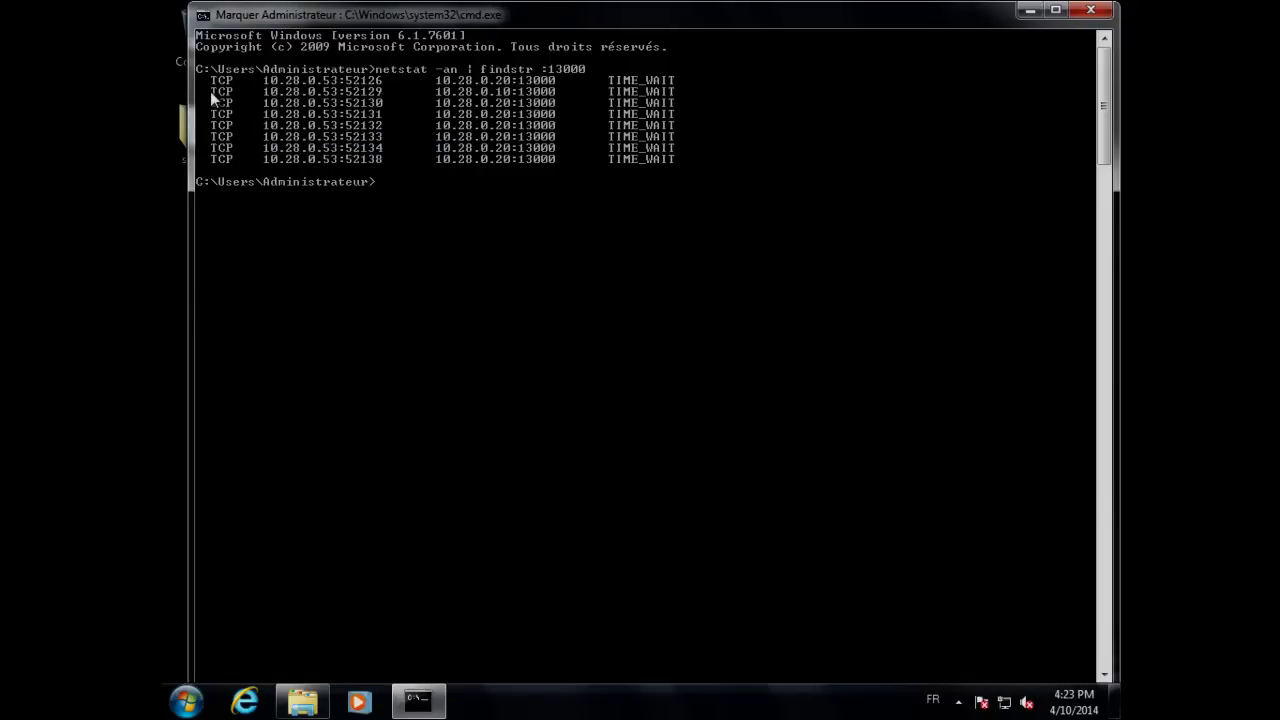
drag(210, 91, 312, 91)
drag(570, 89, 642, 88)
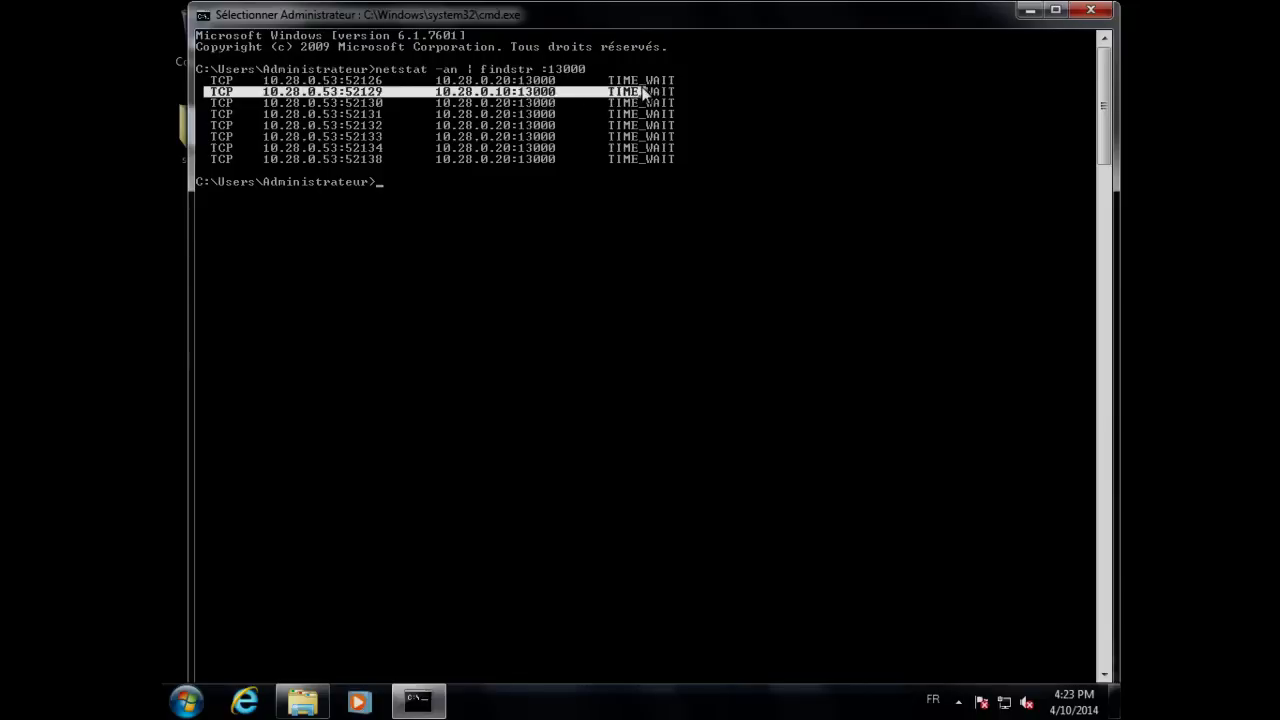